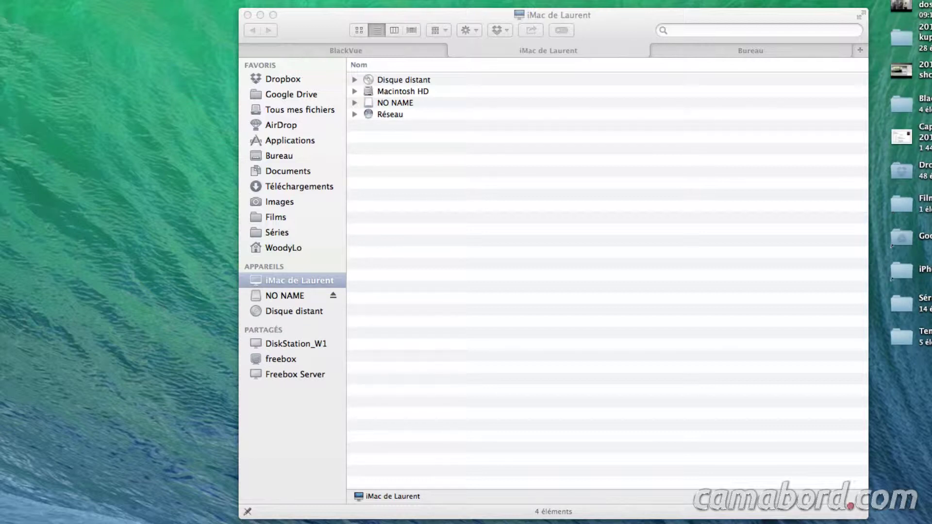
# - Launch BlackVue Viewer and move its window so that the complete file list is within view
pyautogui.click(395, 102)
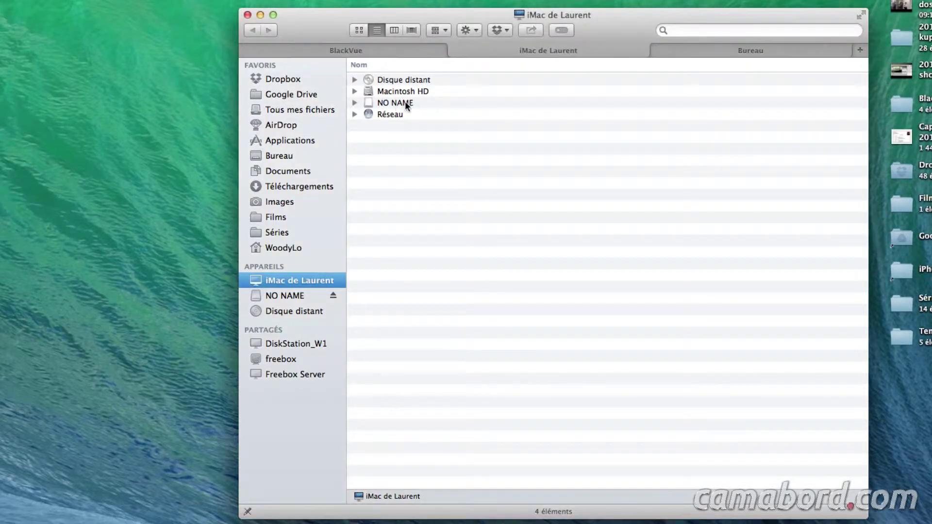
pyautogui.click(405, 101)
pyautogui.hotkey('ctrl', 'space')
pyautogui.write('screen')
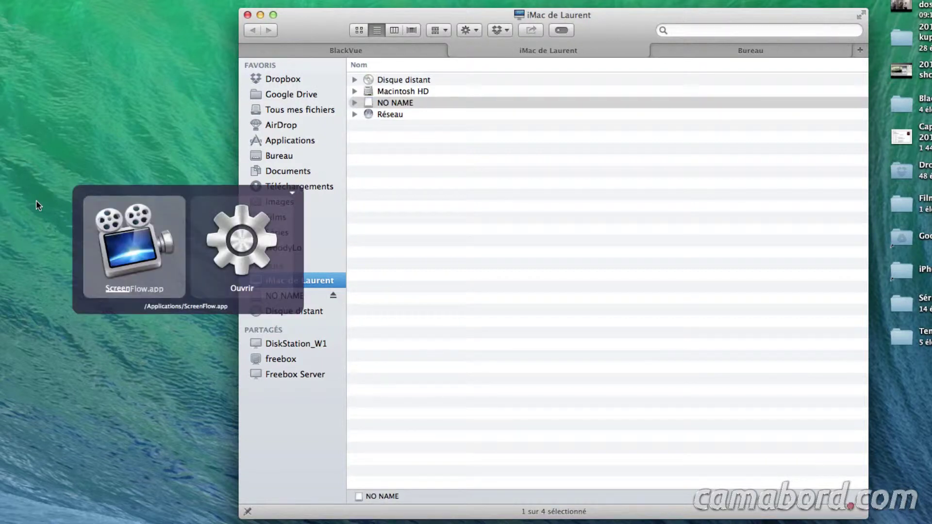
pyautogui.write('black')
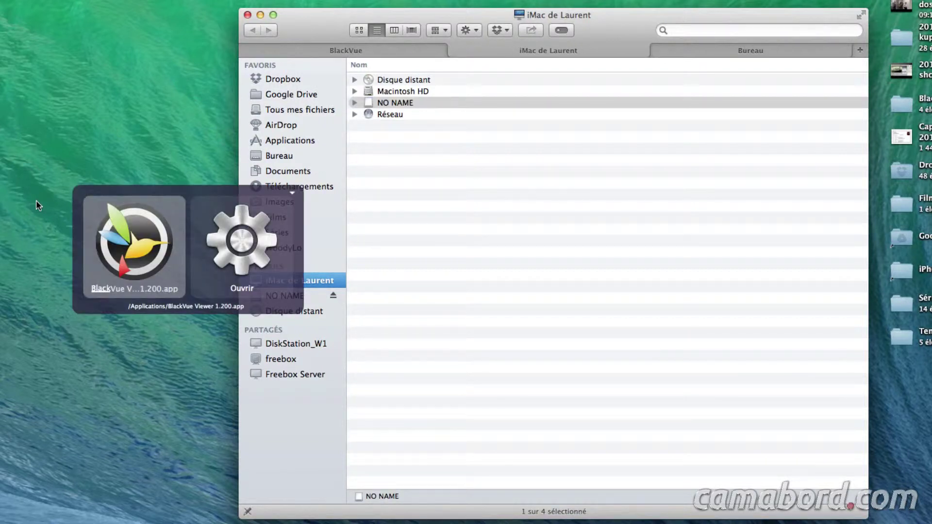
pyautogui.press('Return')
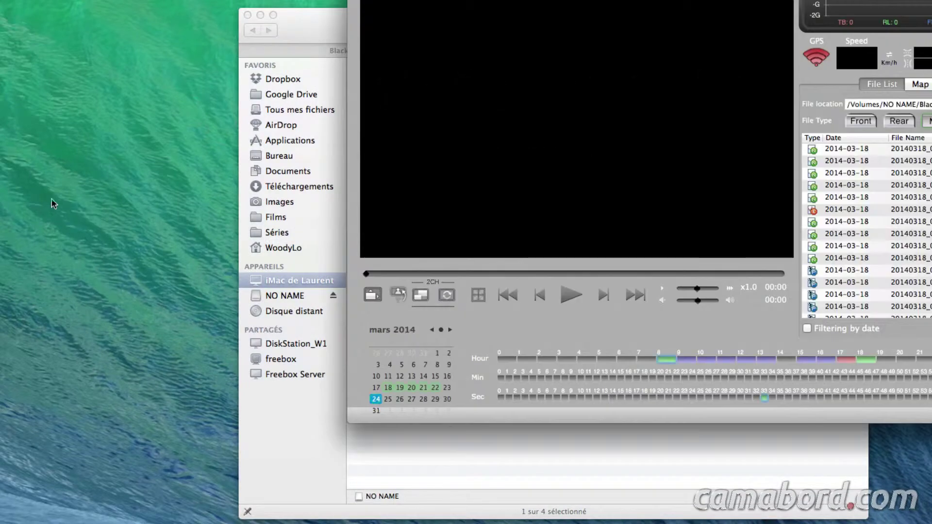
pyautogui.moveTo(677, 1); pyautogui.dragTo(1, 80)
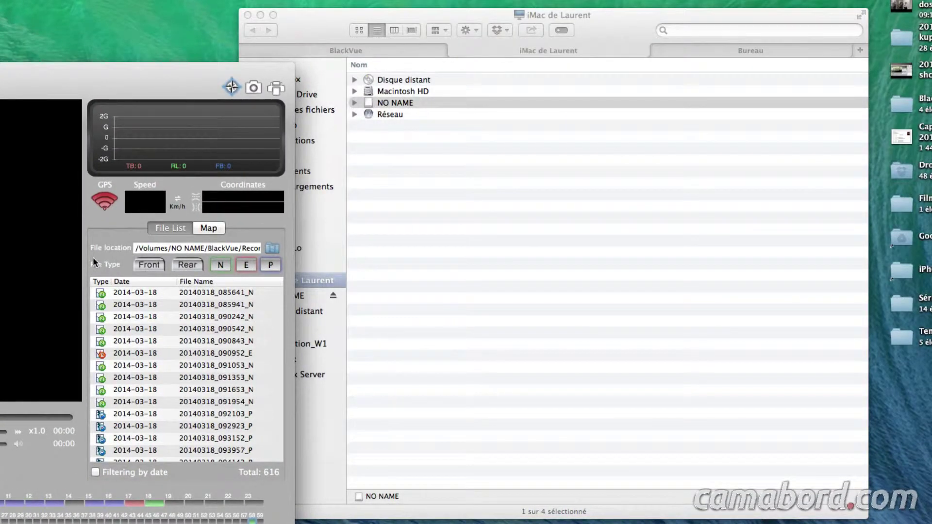
# - Look through the 2014-03-18 recordings in the file list and examine their type markers and file names
pyautogui.scroll(-3, 202, 325)
pyautogui.click(175, 352)
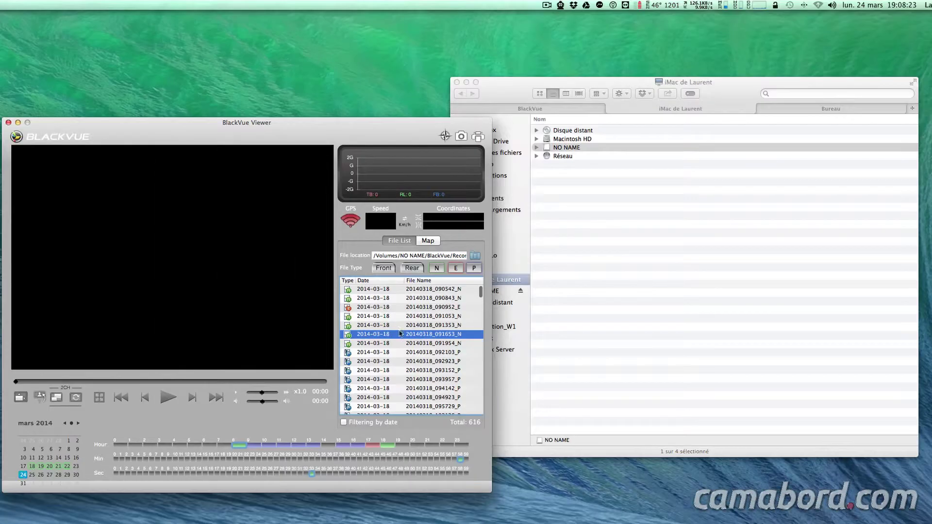
pyautogui.scroll(-4, 407, 361)
pyautogui.scroll(5, 407, 361)
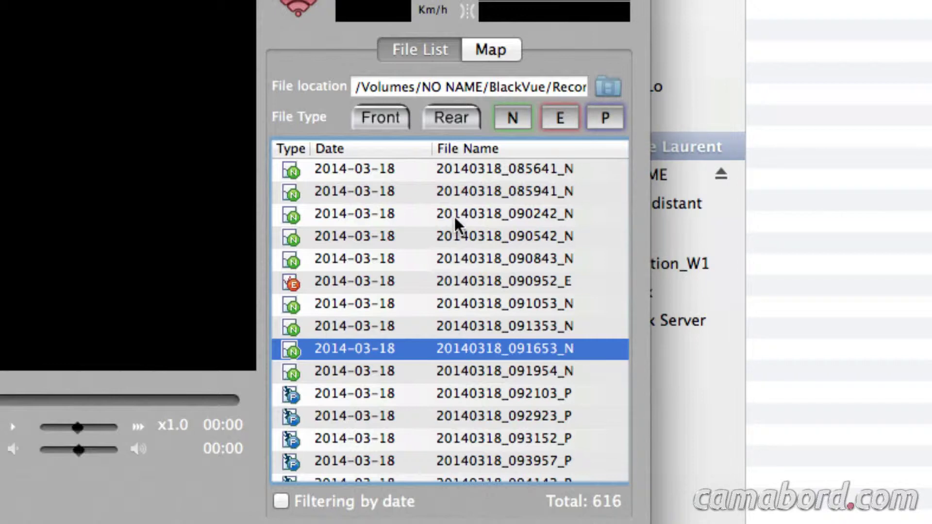
pyautogui.scroll(-5, 454, 217)
pyautogui.scroll(5, 454, 217)
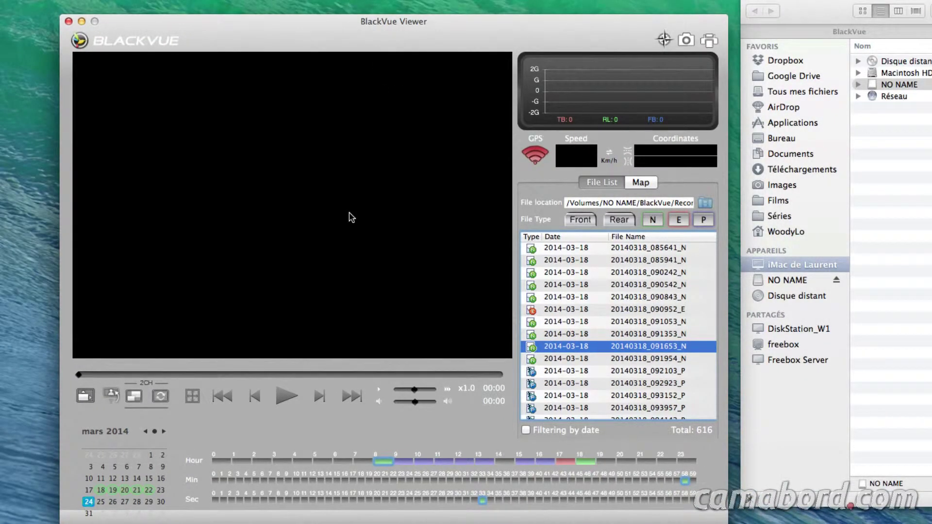
pyautogui.scroll(-15, 616, 275)
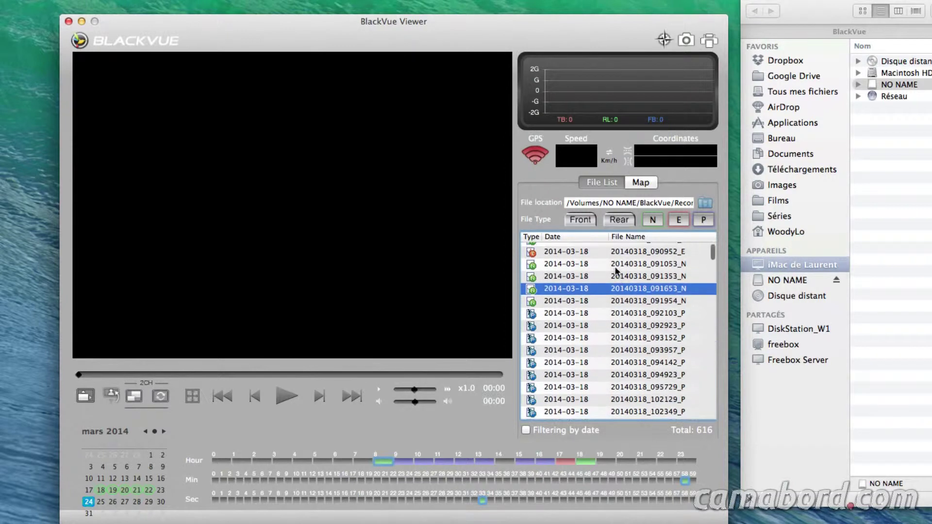
pyautogui.scroll(-15, 615, 297)
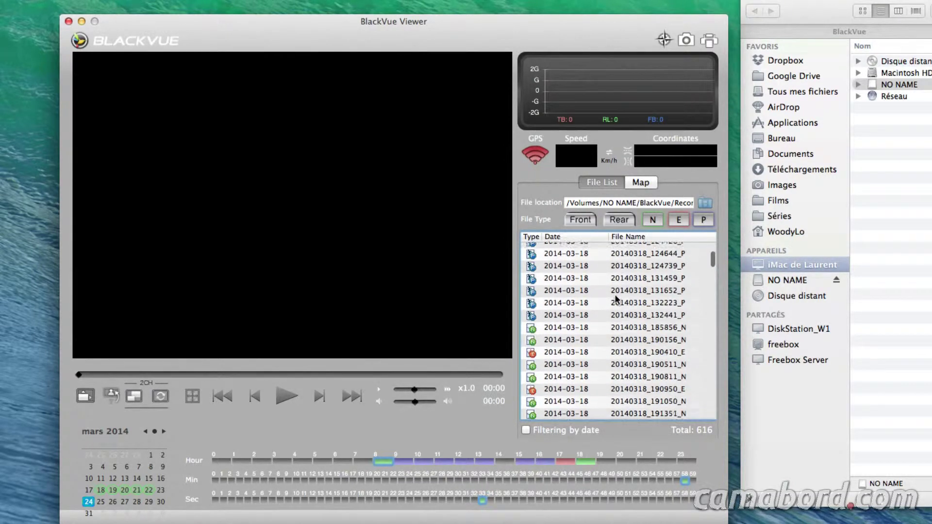
pyautogui.scroll(20, 615, 294)
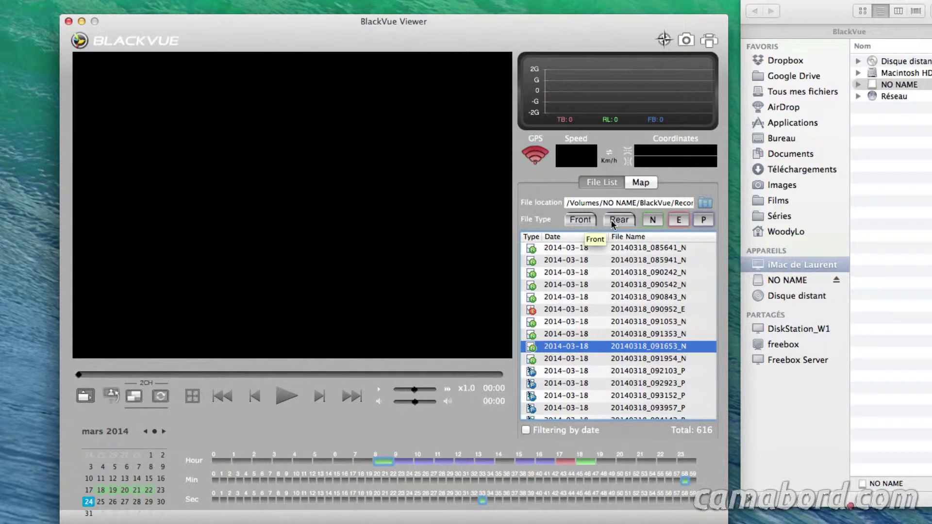
# - Hide the N-type recordings from the file list and show them again
pyautogui.click(656, 221)
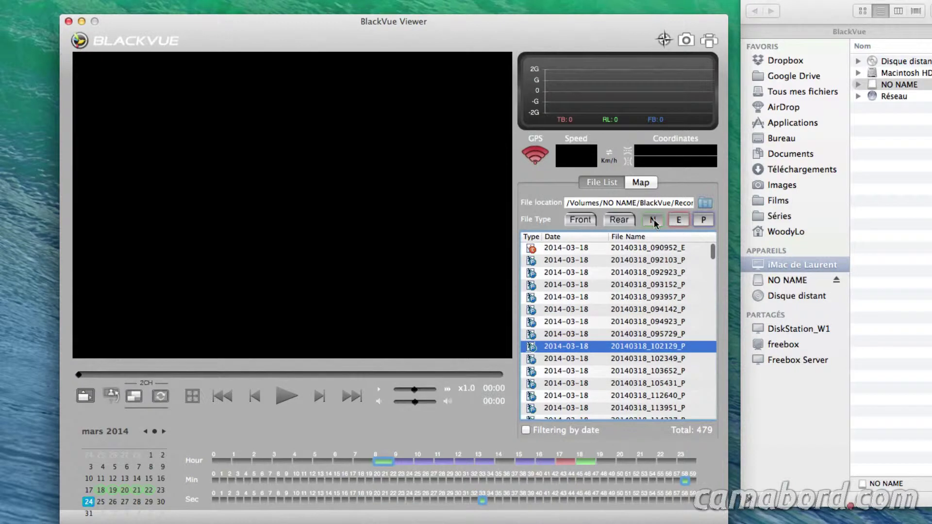
pyautogui.click(654, 220)
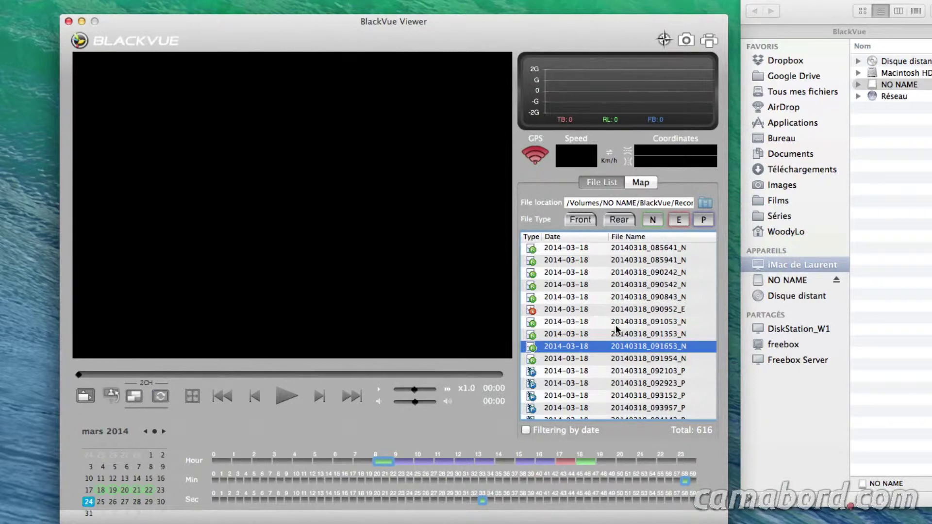
# - Find the recording 20140321_184930_N dated 2014-03-21 in the file list and play it
pyautogui.scroll(-15, 617, 329)
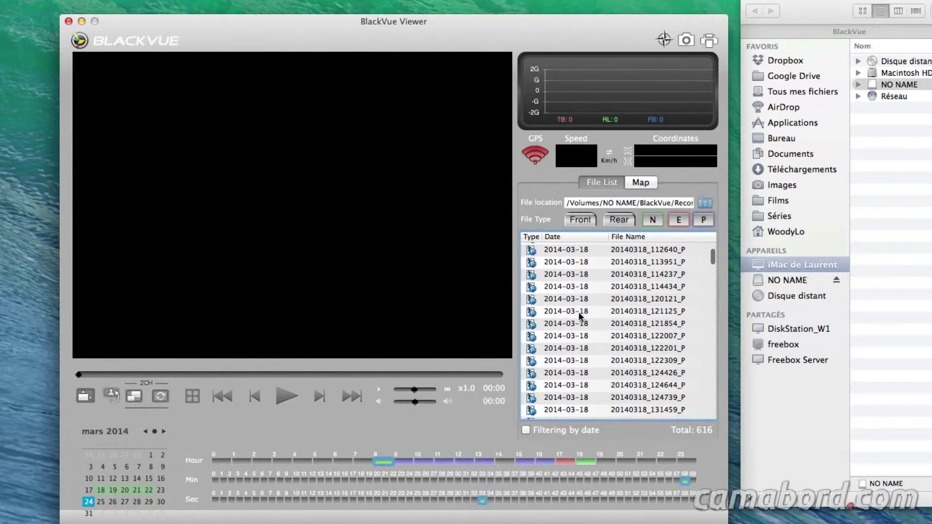
pyautogui.scroll(-10, 581, 316)
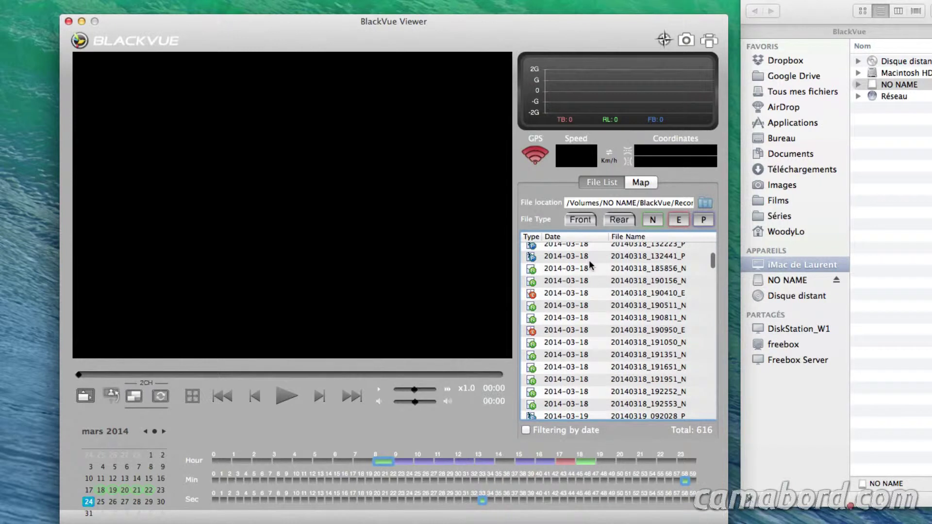
pyautogui.scroll(-15, 594, 317)
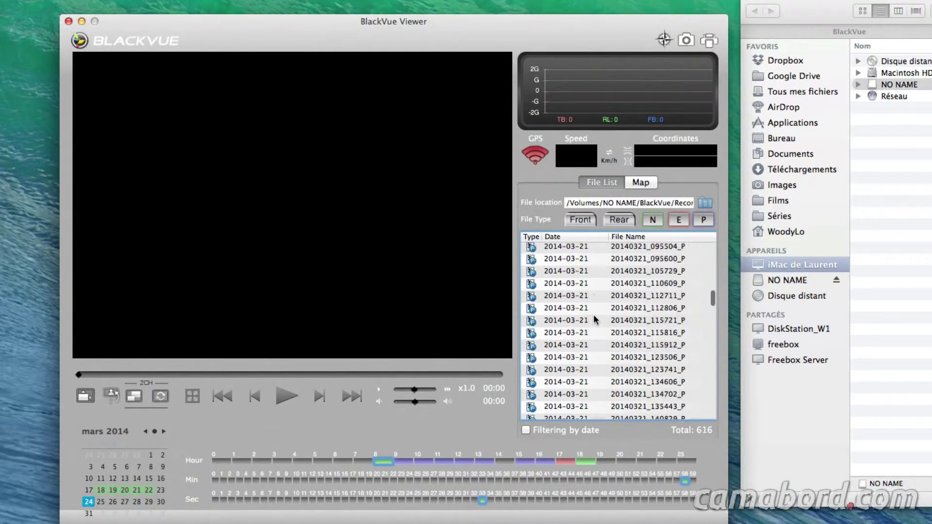
pyautogui.scroll(-15, 594, 316)
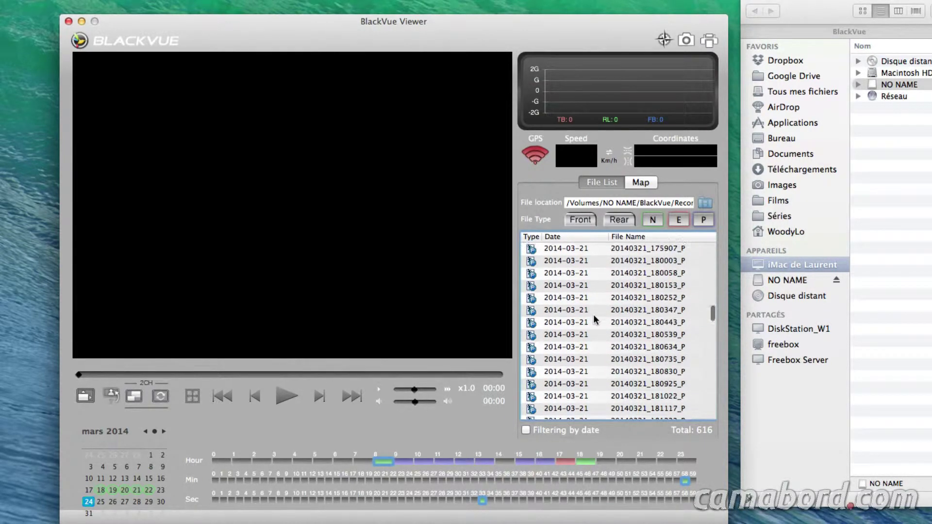
pyautogui.scroll(-8, 591, 310)
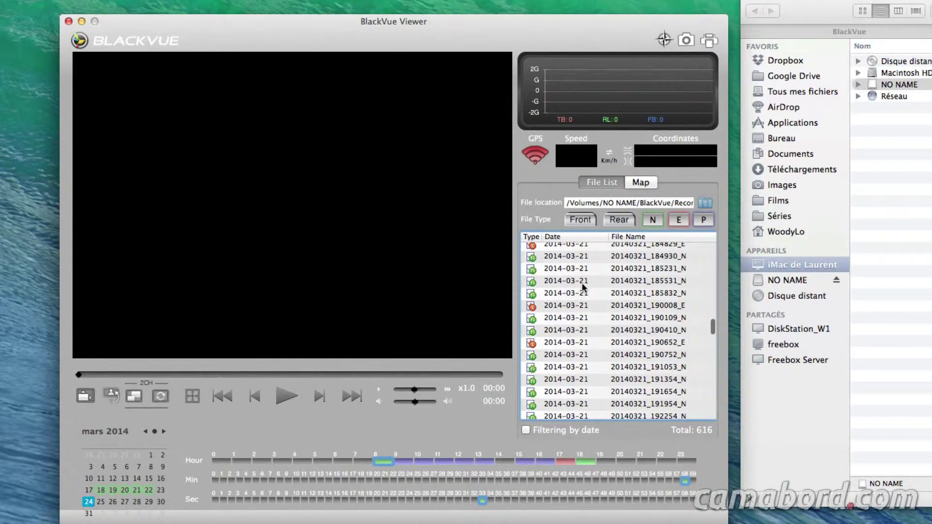
pyautogui.scroll(-5, 590, 348)
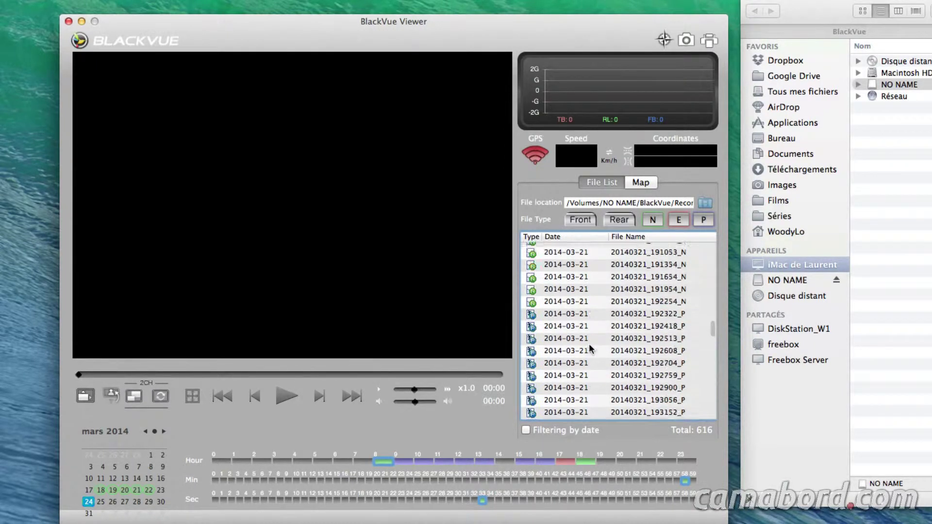
pyautogui.scroll(5, 590, 348)
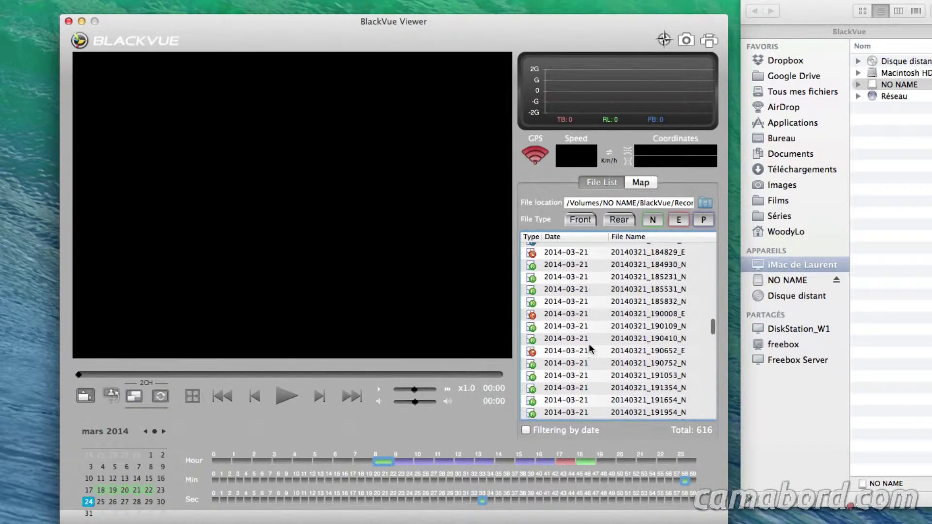
pyautogui.scroll(3, 599, 304)
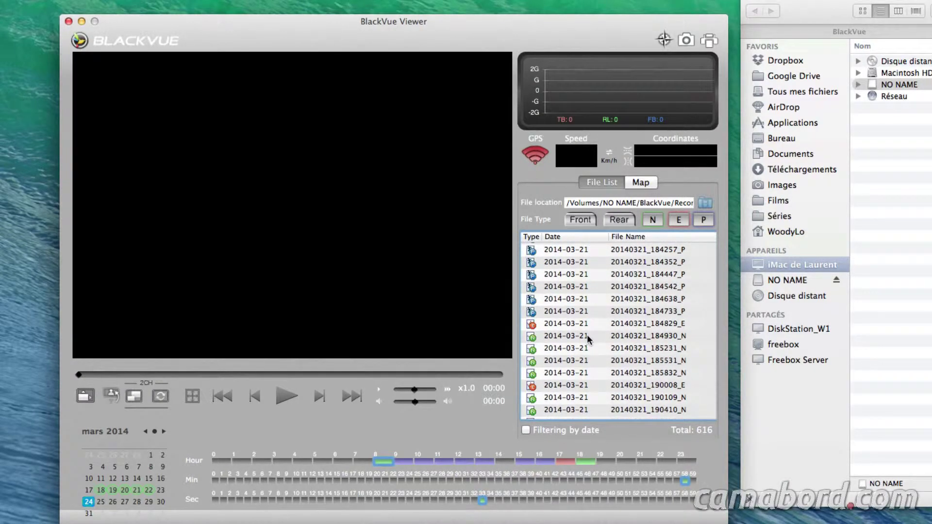
pyautogui.click(587, 334)
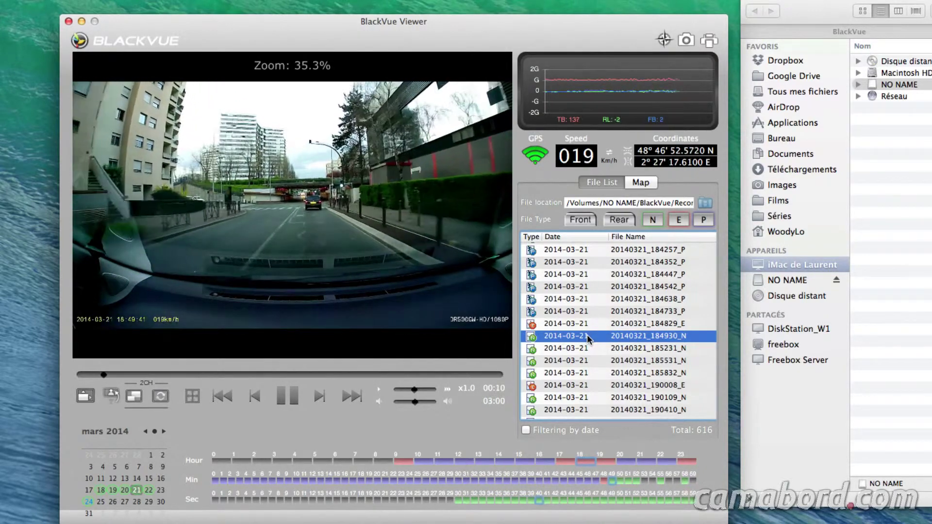
# - Switch to Finder to select the second clip in the BlackVue folder, and pause the dashcam video in BlackVue Viewer
pyautogui.click(915, 31)
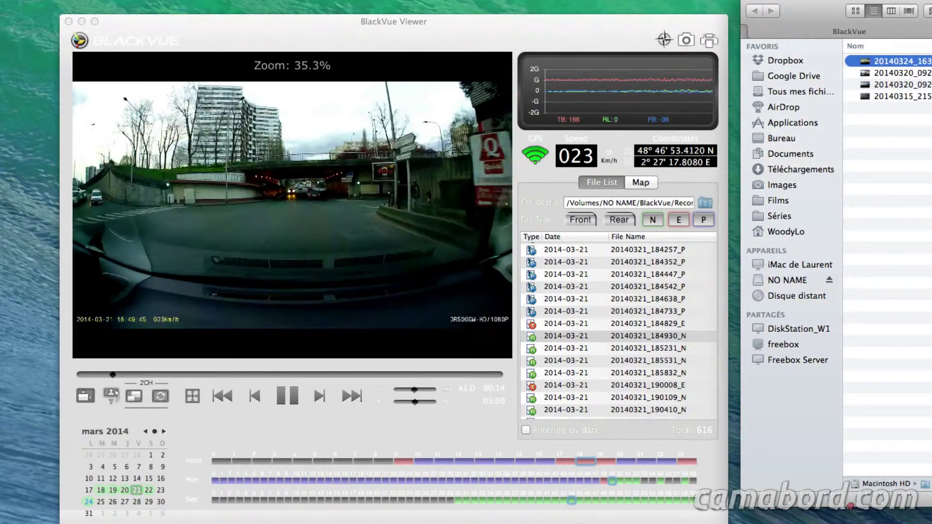
pyautogui.press('Down')
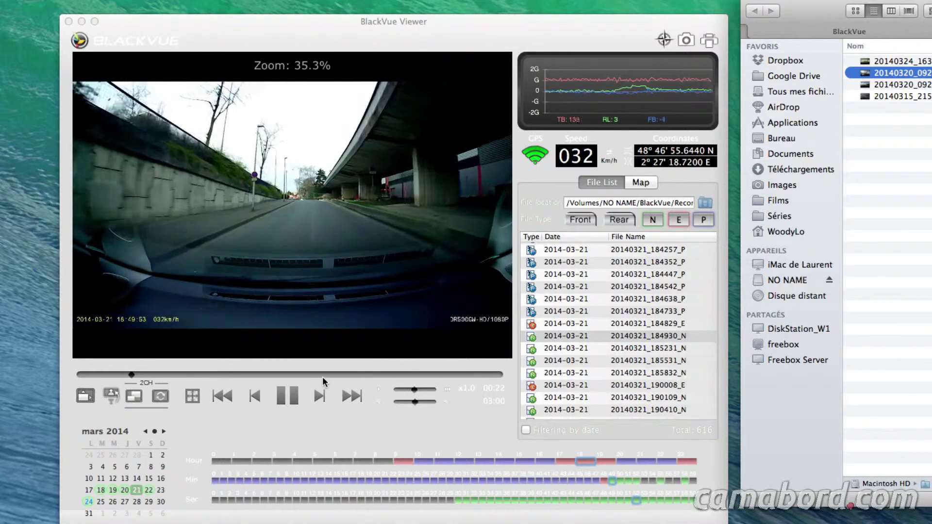
pyautogui.click(291, 397)
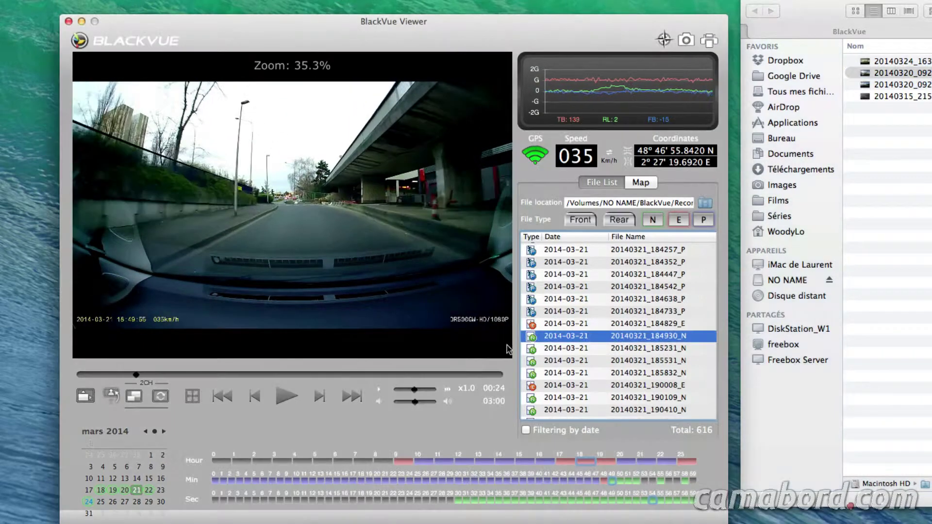
# - Play the recording 20140320_092847_N dated 2014-03-20, pausing it at about 00:24 and resuming playback
pyautogui.scroll(5, 615, 321)
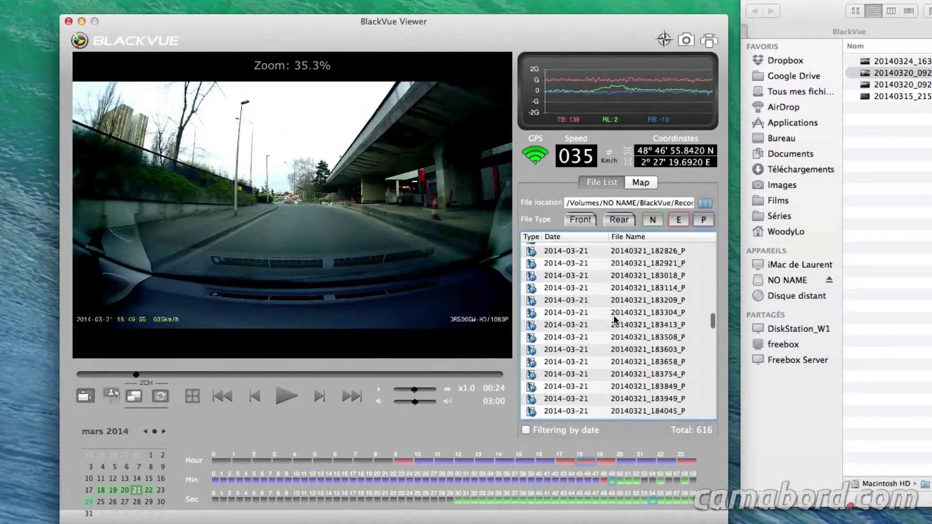
pyautogui.scroll(10, 614, 321)
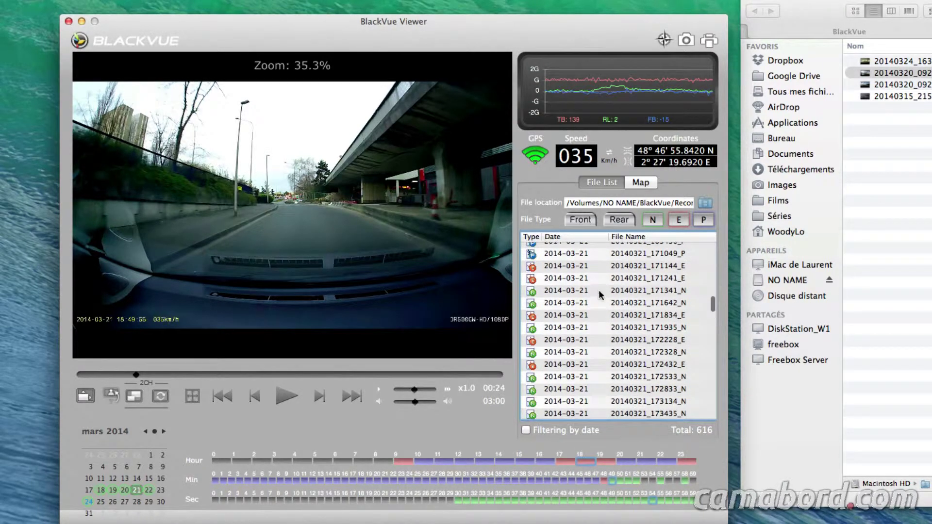
pyautogui.scroll(10, 590, 272)
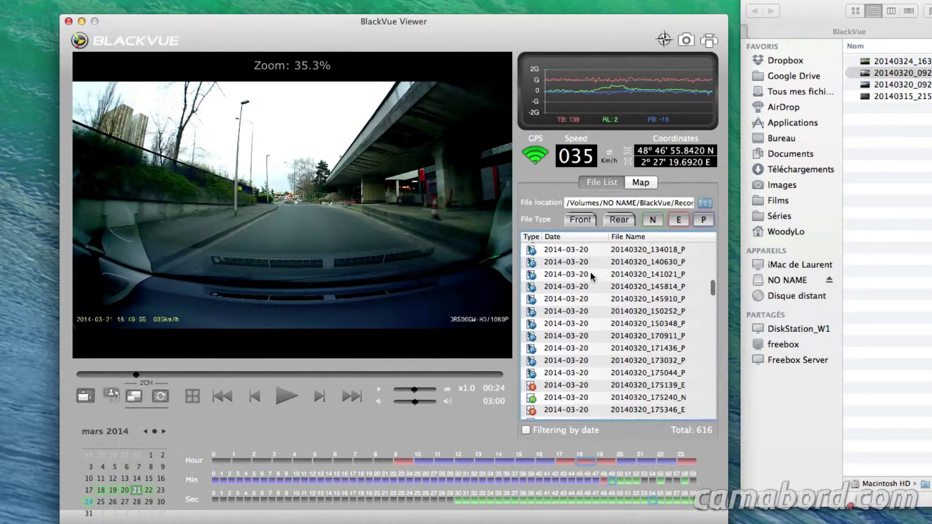
pyautogui.scroll(2, 591, 276)
pyautogui.scroll(8, 593, 296)
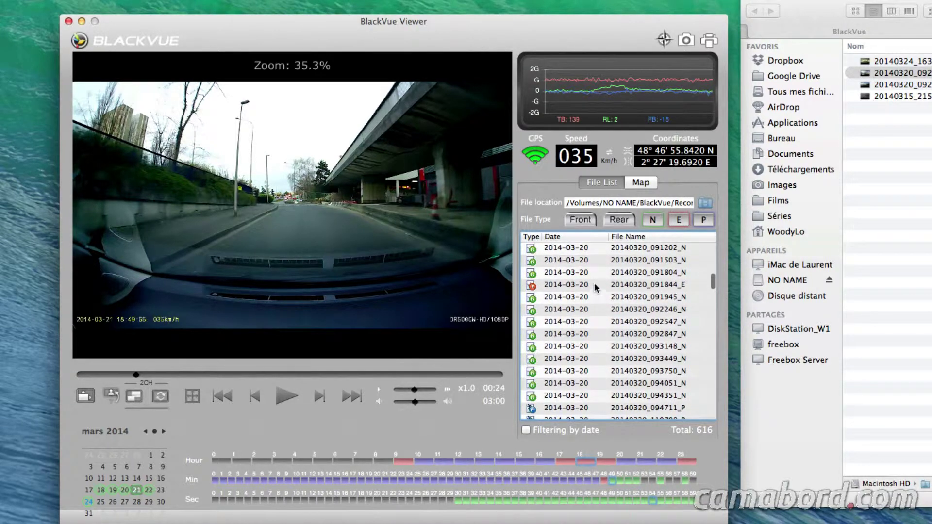
pyautogui.click(591, 334)
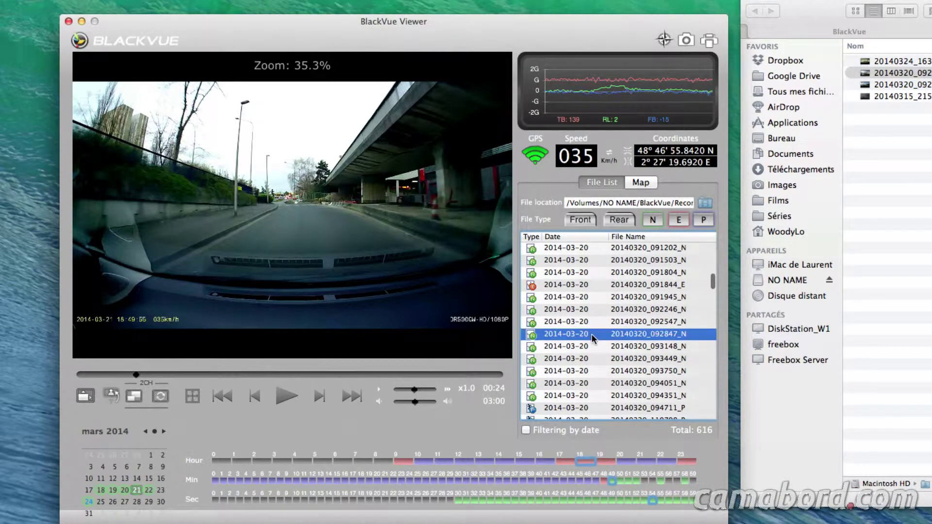
pyautogui.doubleClick(591, 334)
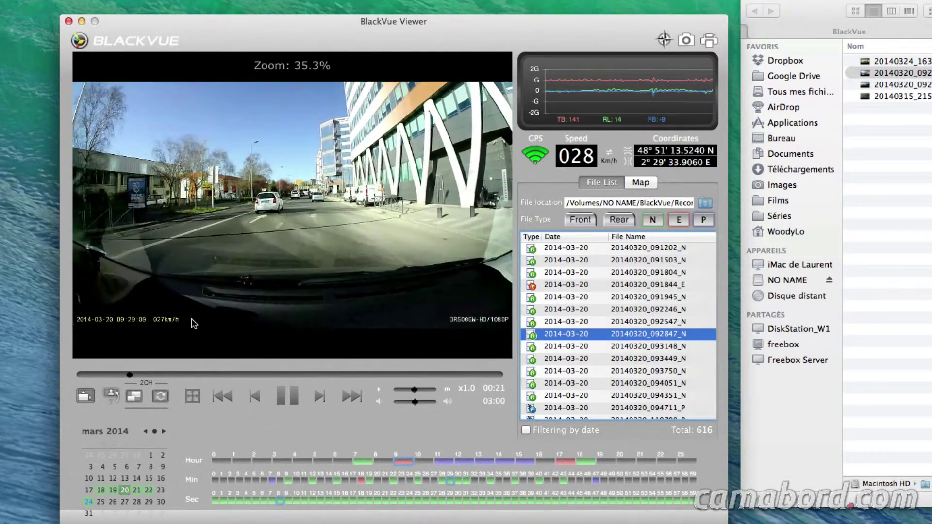
pyautogui.click(287, 397)
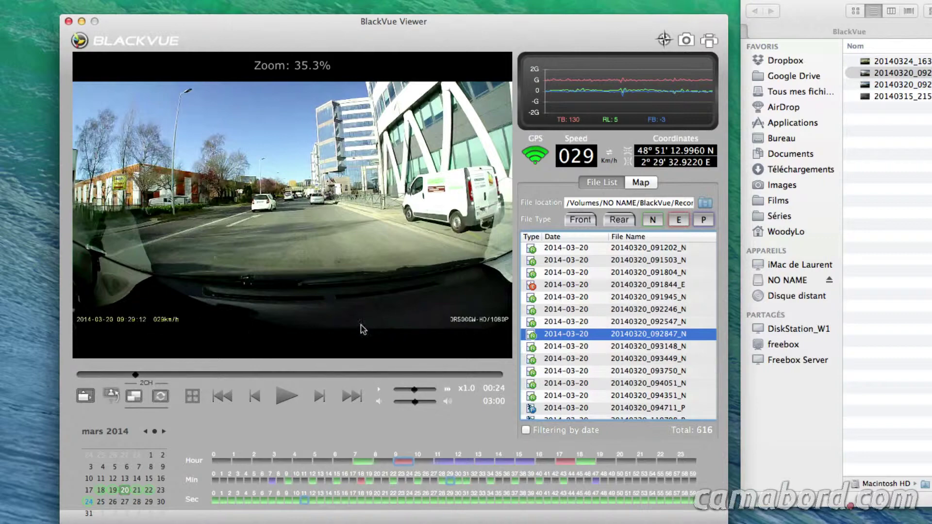
pyautogui.press('space')
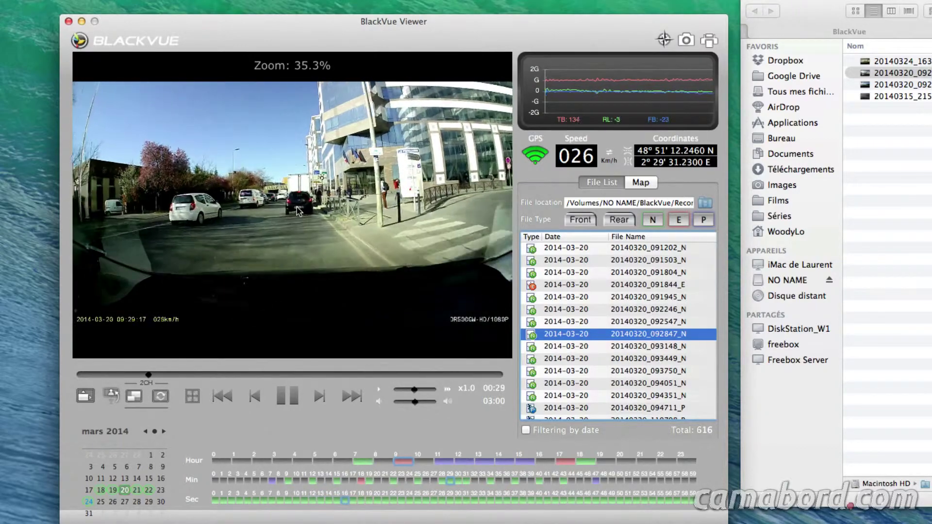
# - Zoom the playing video in to about 75% on the black car's licence plate, and zoom back out to about 38%
pyautogui.scroll(2, 298, 209)
pyautogui.scroll(8, 298, 208)
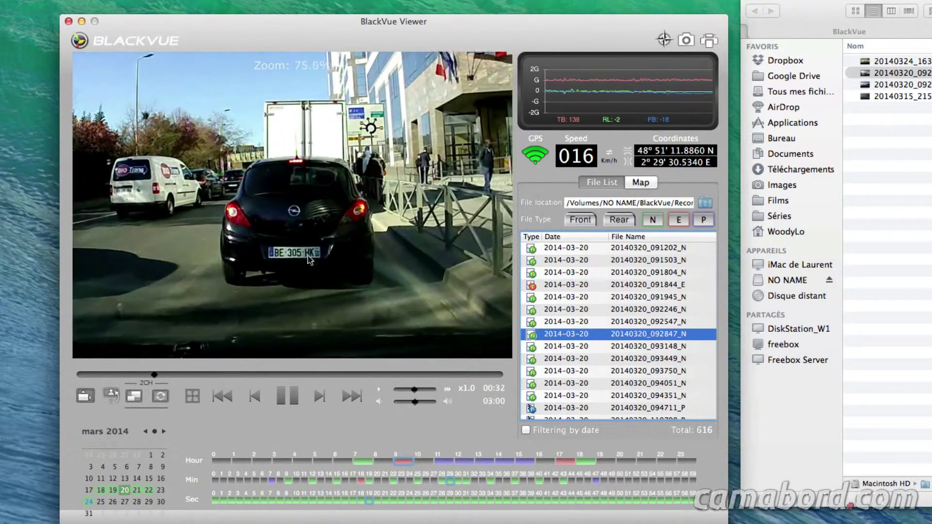
pyautogui.scroll(-7, 308, 263)
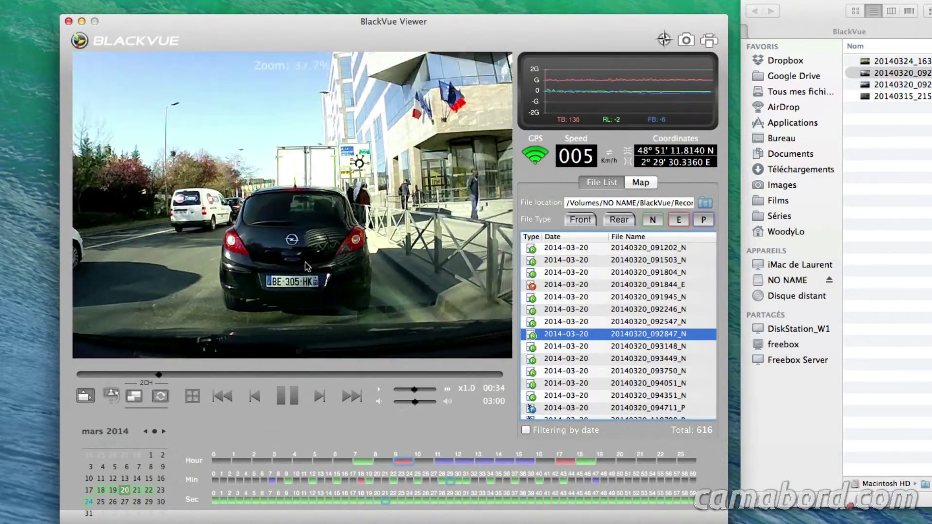
# - Zoom the paused video out to 35.3%, and play the recording 20140320_093148_N dated 2014-03-20, pausing it at 00:01
pyautogui.scroll(-1, 307, 266)
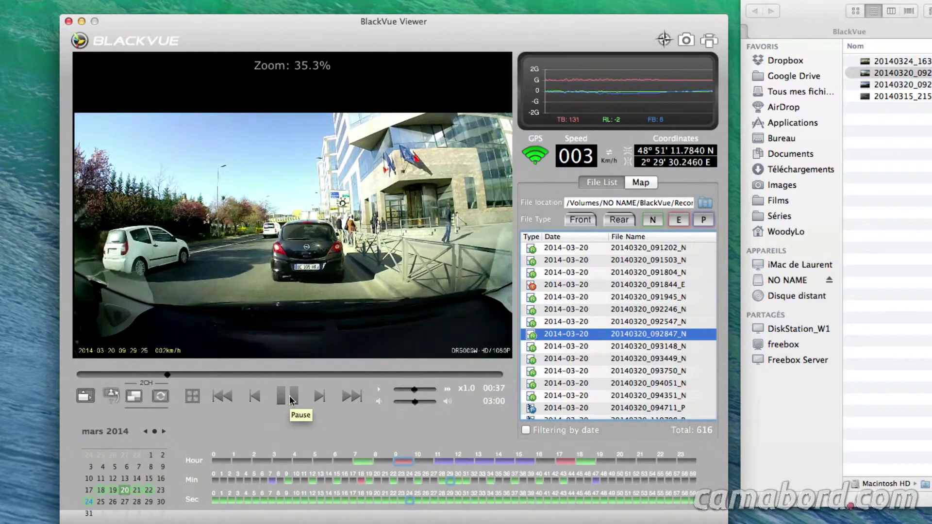
pyautogui.click(289, 397)
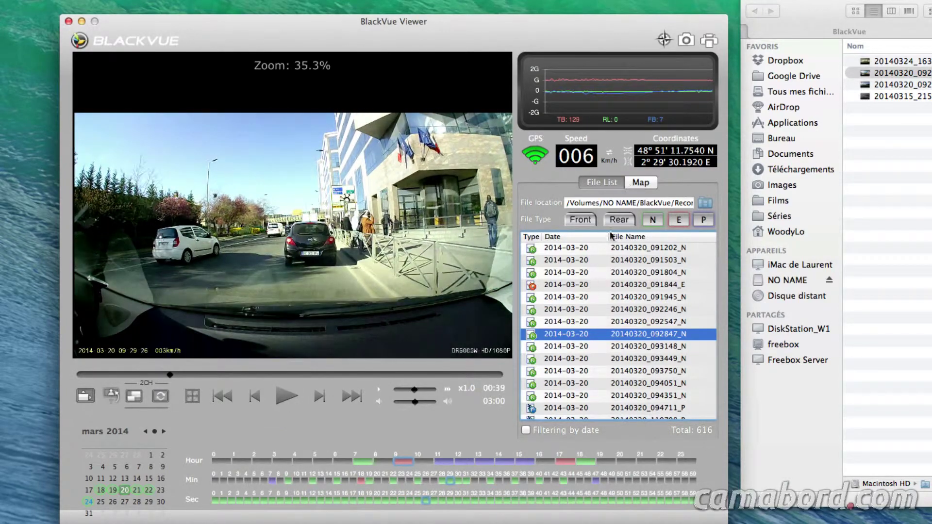
pyautogui.doubleClick(583, 346)
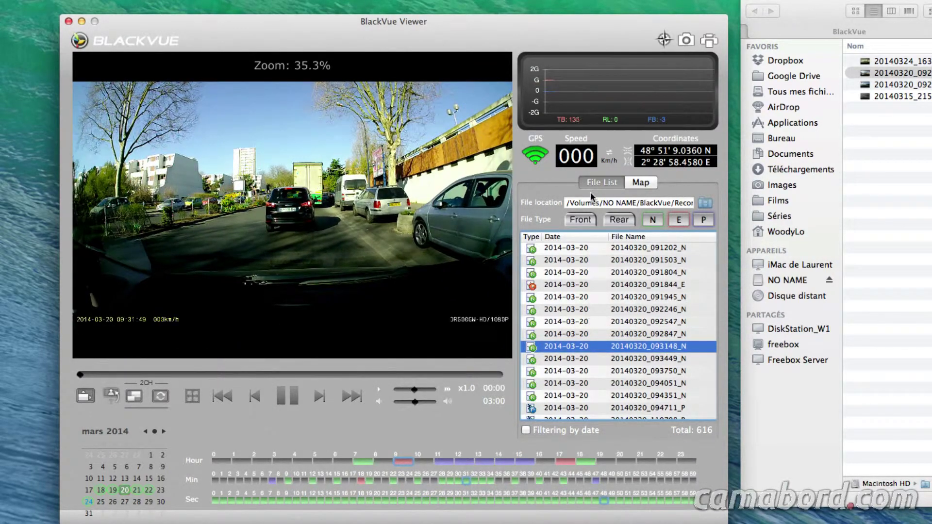
pyautogui.press('space')
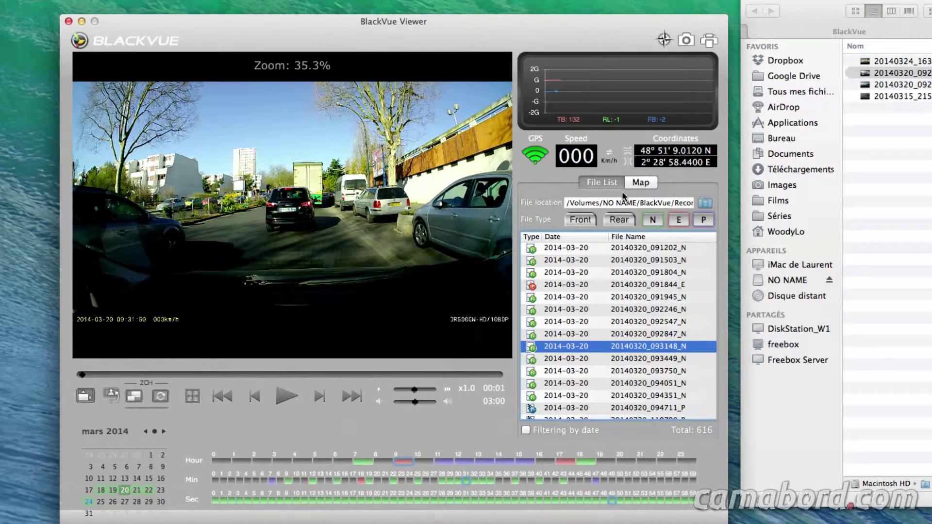
# - View the recording's position on the map, and zoom in on its route in MyWay Viewer before closing that window
pyautogui.click(640, 184)
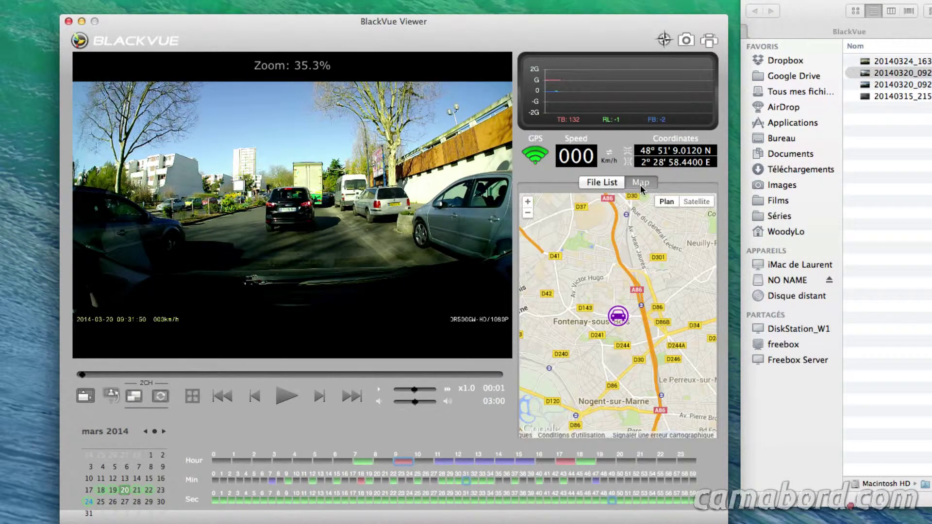
pyautogui.click(601, 185)
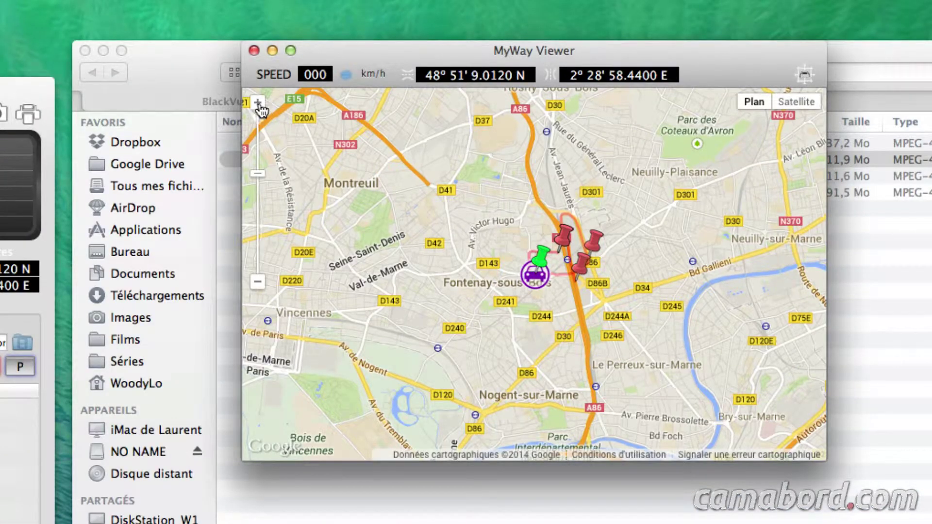
pyautogui.doubleClick(261, 106)
pyautogui.moveTo(370, 65); pyautogui.dragTo(225, 134)
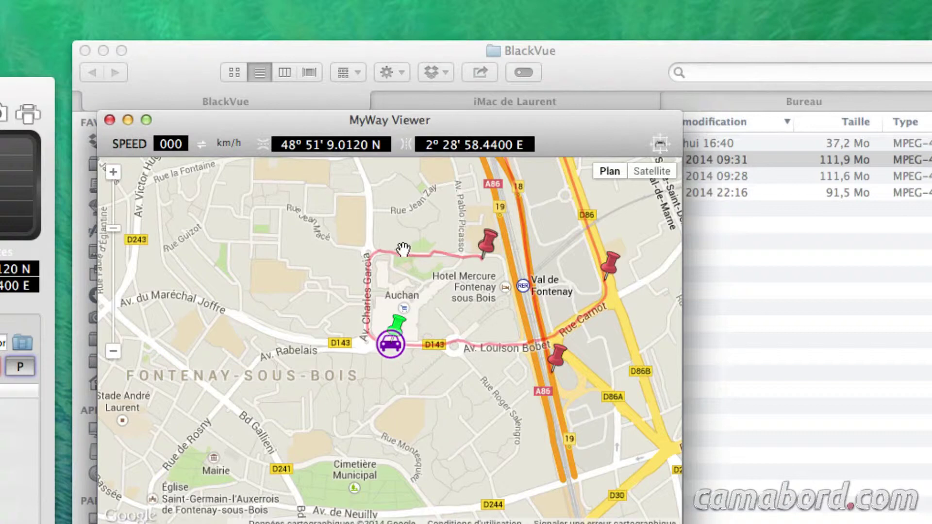
pyautogui.click(110, 121)
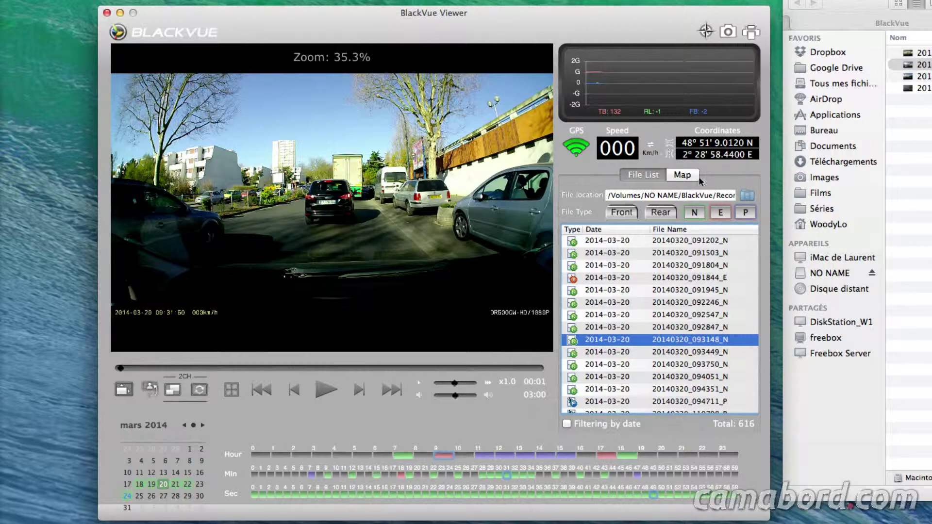
# - Browse the recordings dated 2014-03-20 and 2014-03-21 in the file list, and move the Preferences window out of the way
pyautogui.scroll(-5, 661, 300)
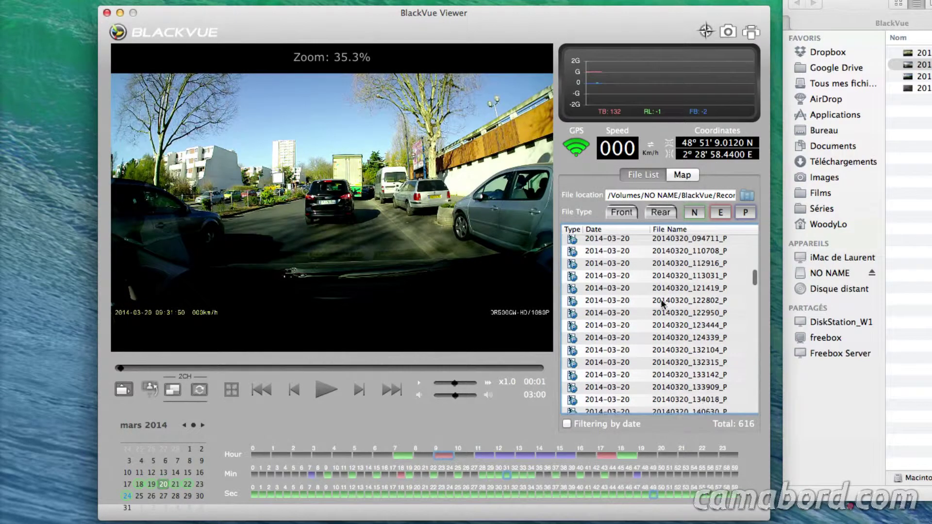
pyautogui.scroll(-10, 661, 292)
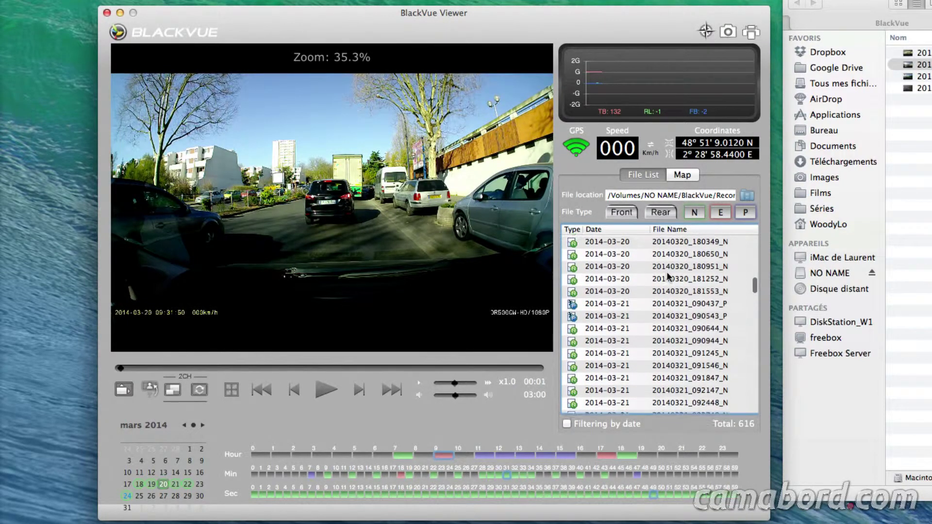
pyautogui.scroll(1, 667, 271)
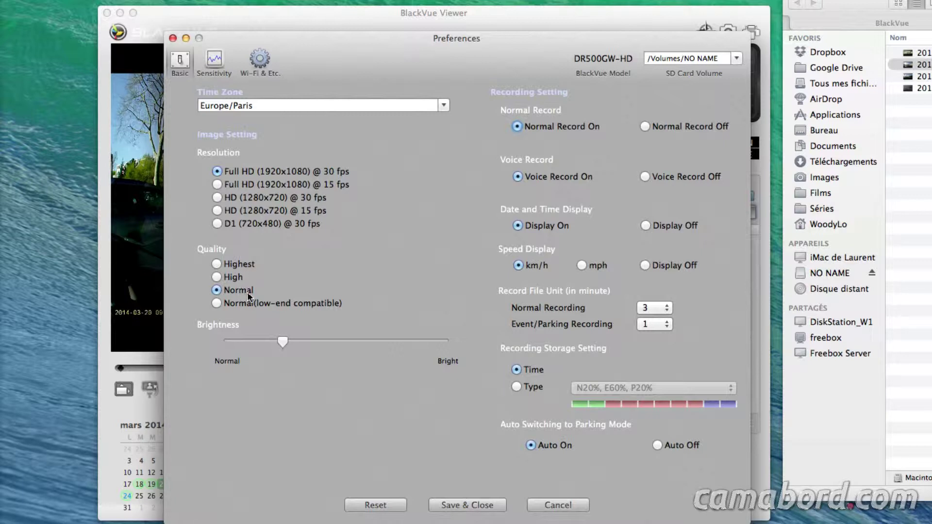
pyautogui.moveTo(417, 48); pyautogui.dragTo(931, 85)
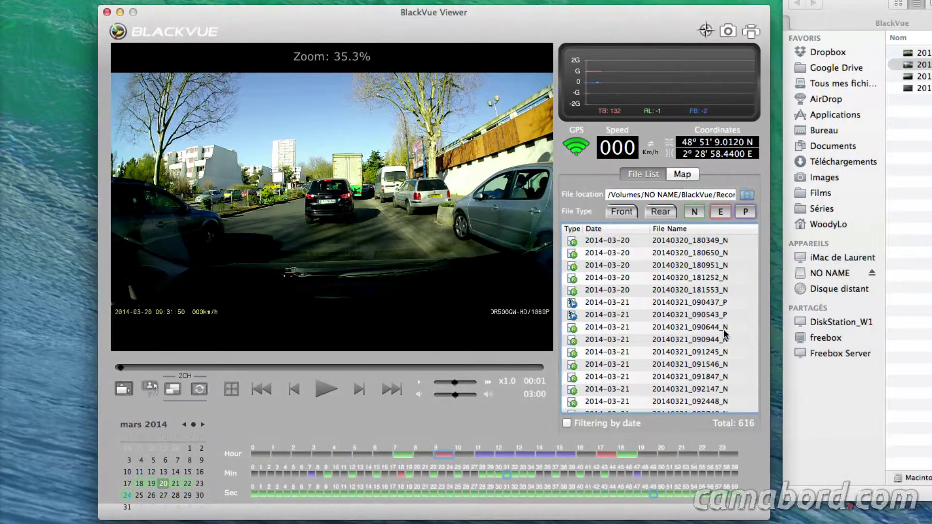
# - Select the first recording, 20140318_085641_N dated 2014-03-18, and browse through the rest of the file list
pyautogui.scroll(20, 721, 331)
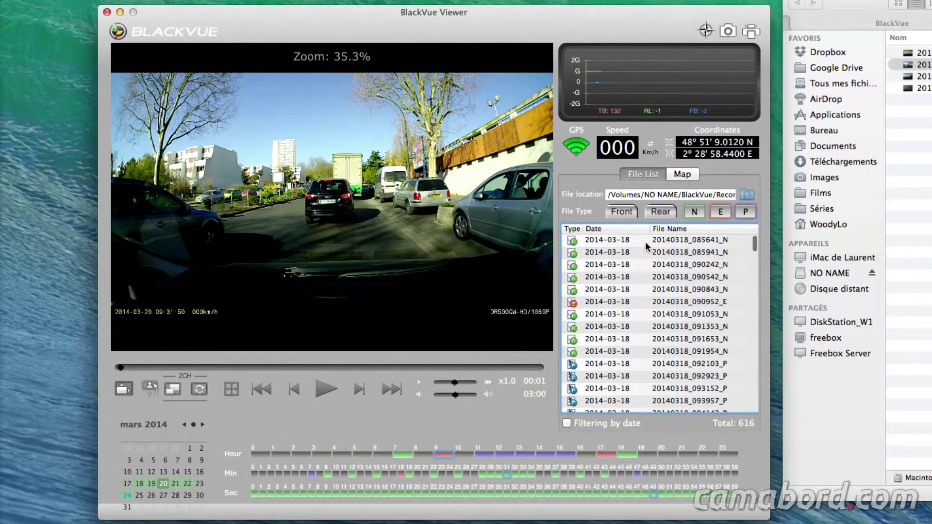
pyautogui.click(645, 240)
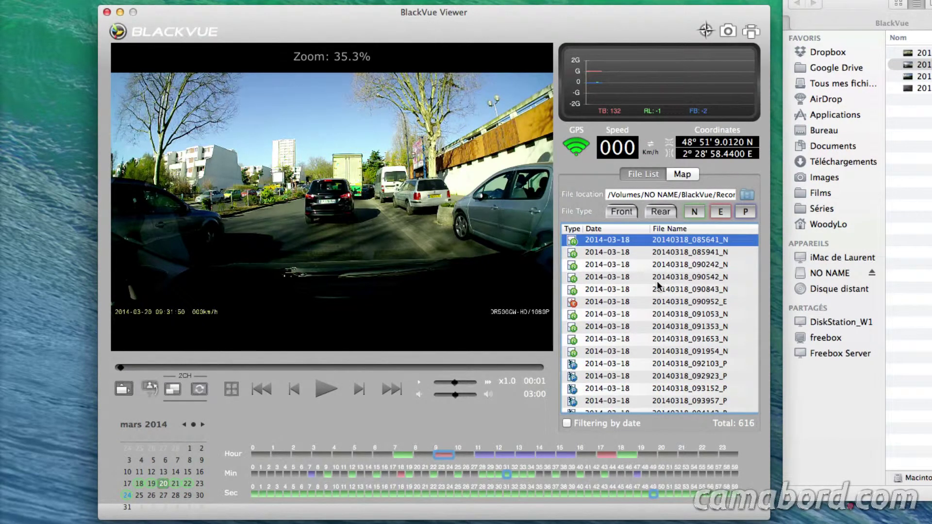
pyautogui.scroll(-20, 659, 286)
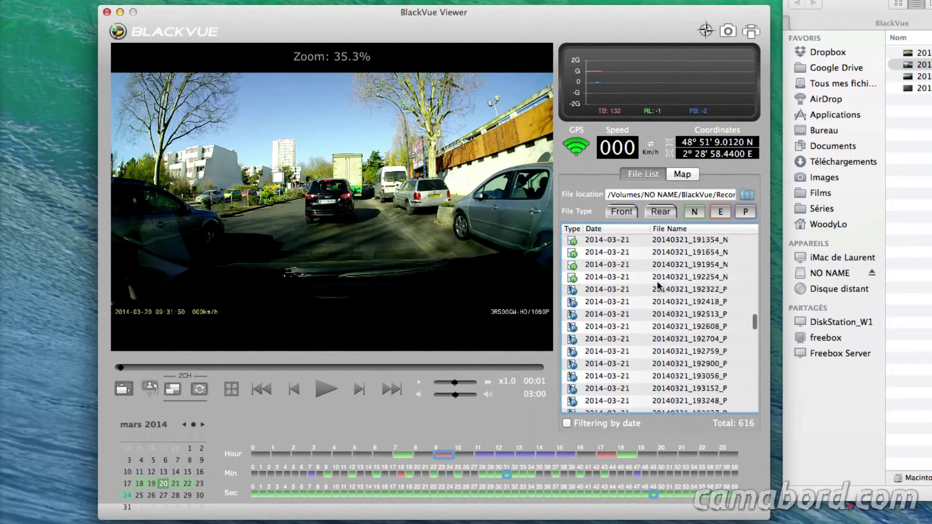
pyautogui.scroll(20, 659, 286)
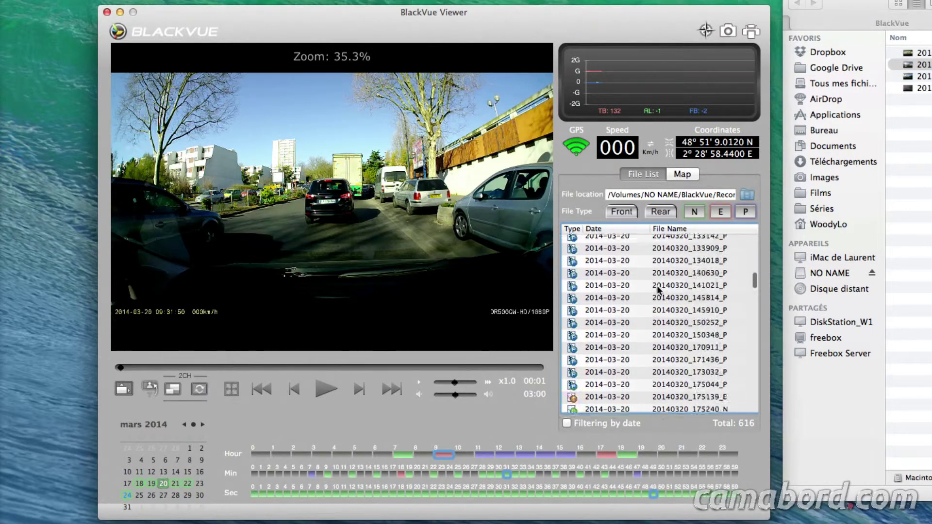
pyautogui.scroll(-10, 658, 290)
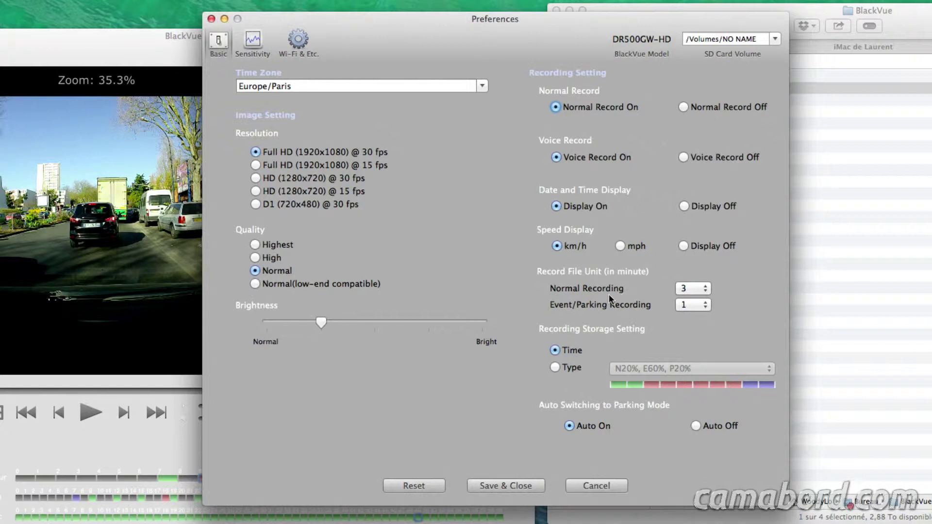
# - Check the file duration options for event/parking recording without changing them, and show the sensitivity preferences
pyautogui.click(695, 307)
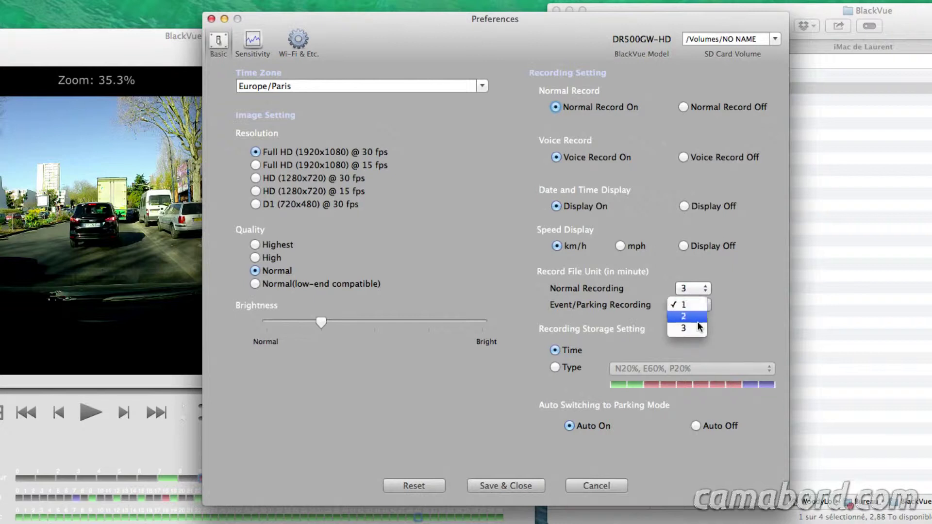
pyautogui.click(741, 305)
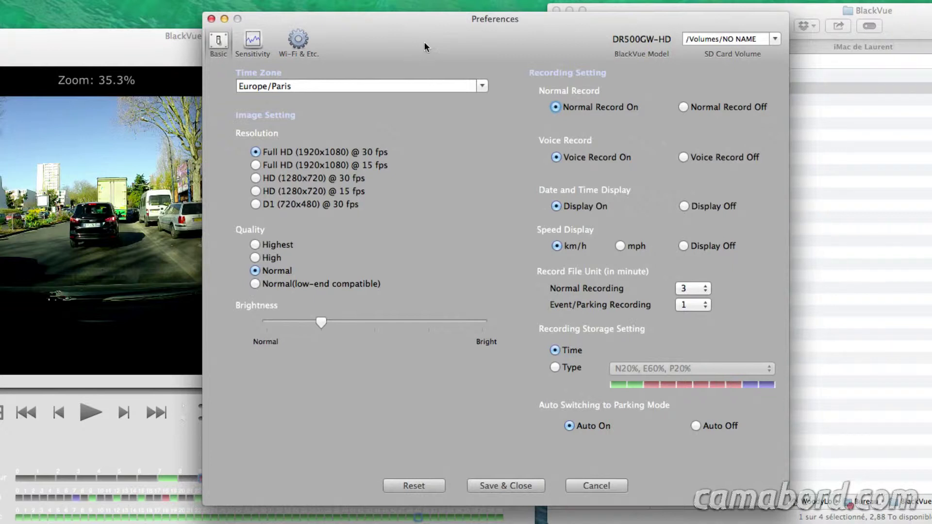
pyautogui.click(253, 43)
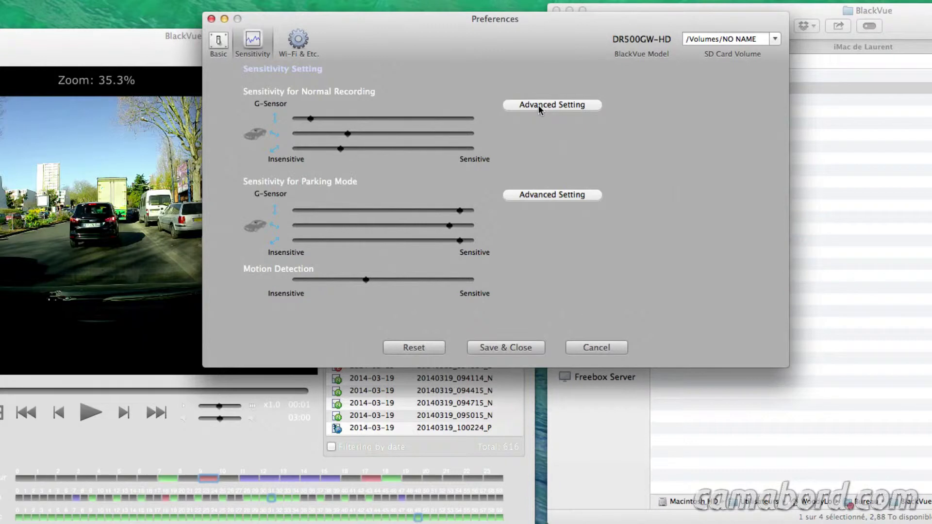
# - Play the event recording 20140318_090952_E in the advanced sensitivity settings for normal recording, pause it and cancel without saving
pyautogui.click(558, 106)
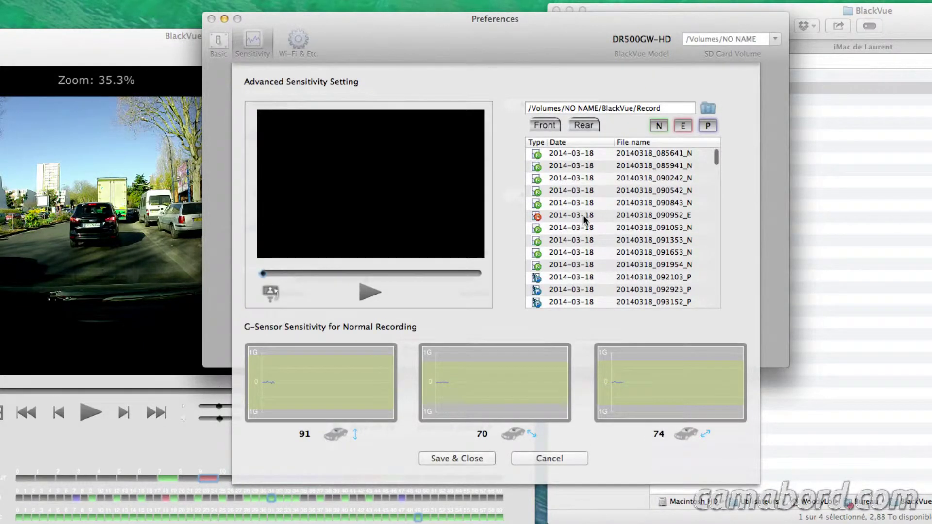
pyautogui.doubleClick(584, 215)
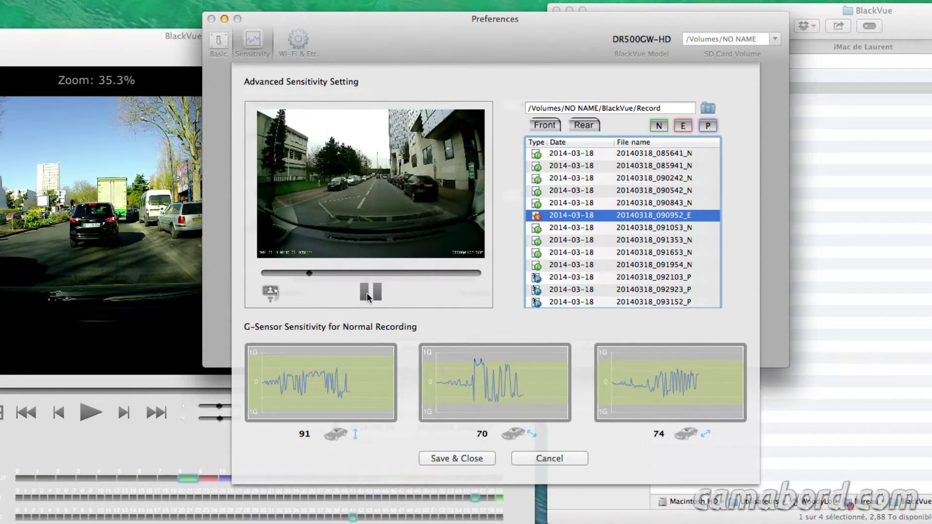
pyautogui.press('space')
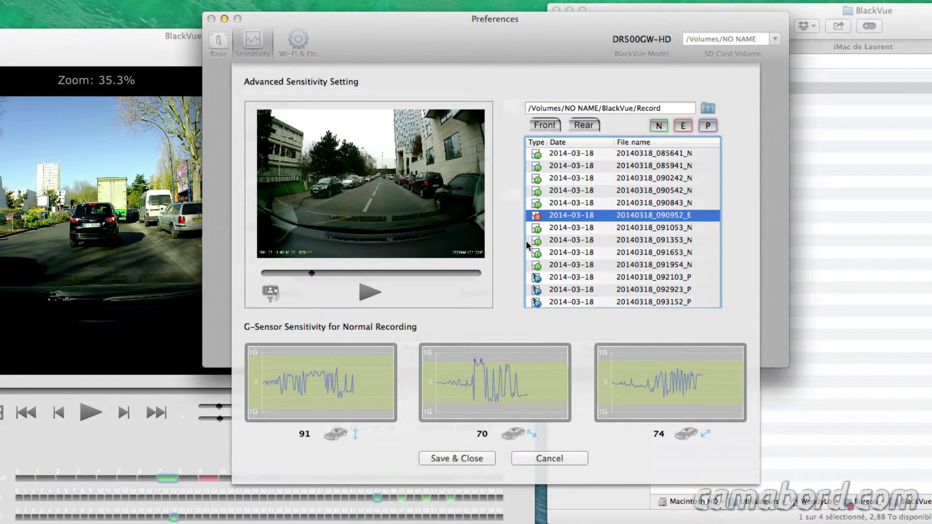
pyautogui.click(536, 460)
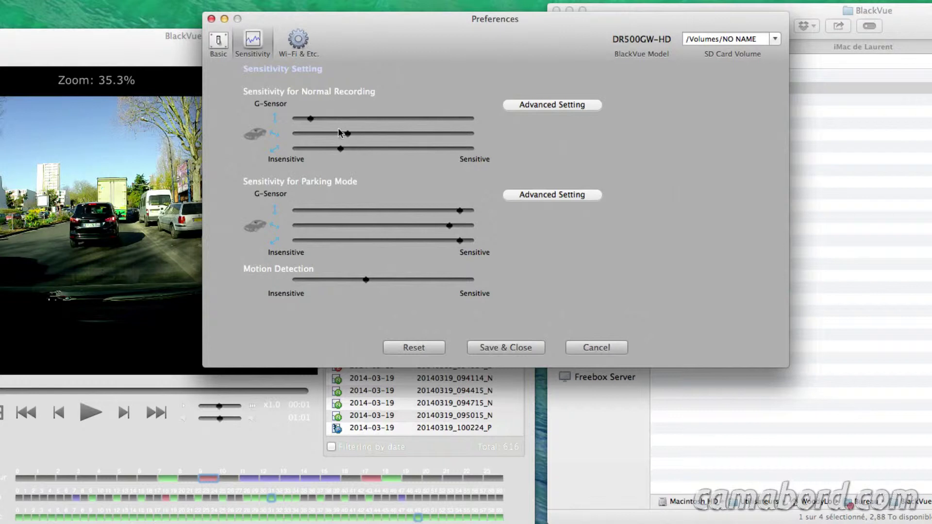
# - Review the Wi-Fi, LED and voice alarm preferences, going through the SSID and password fields without editing them
pyautogui.click(299, 40)
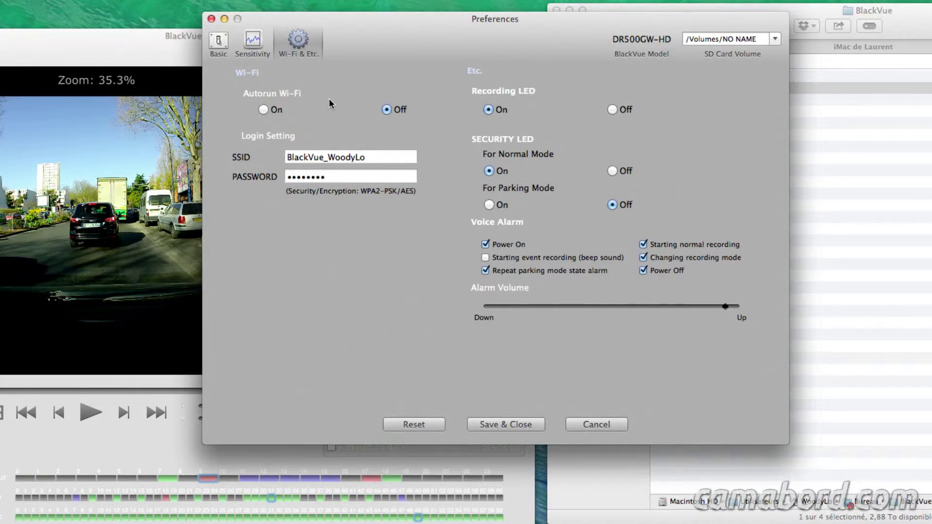
pyautogui.click(388, 159)
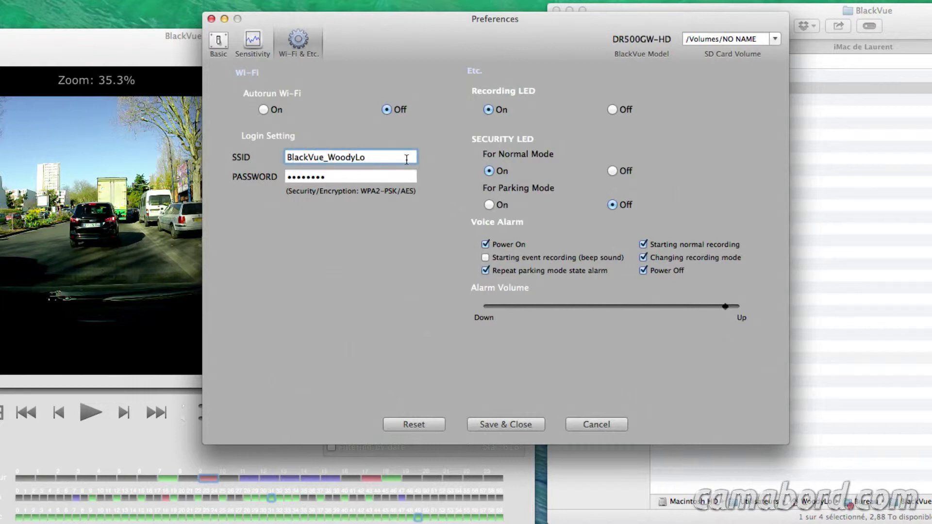
pyautogui.click(337, 178)
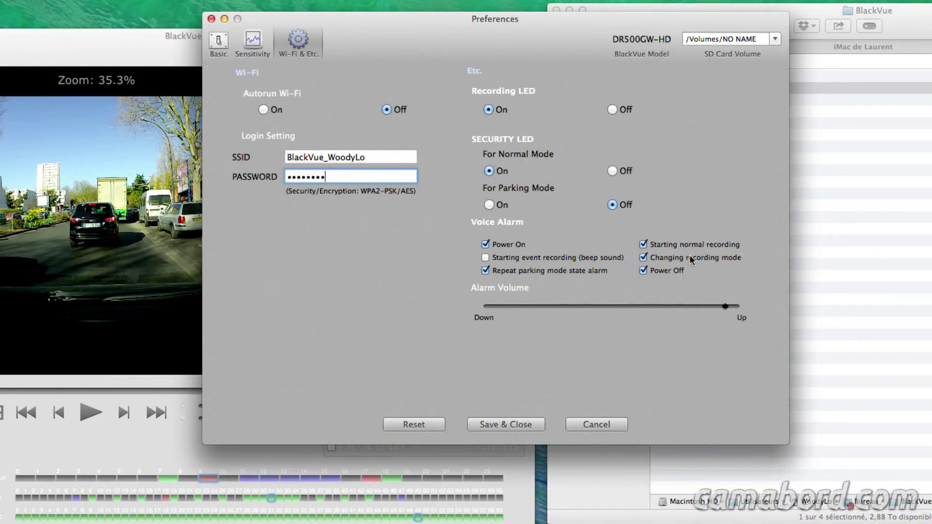
# - Revisit the Sensitivity and Basic preferences, and close the Preferences window without saving
pyautogui.click(263, 40)
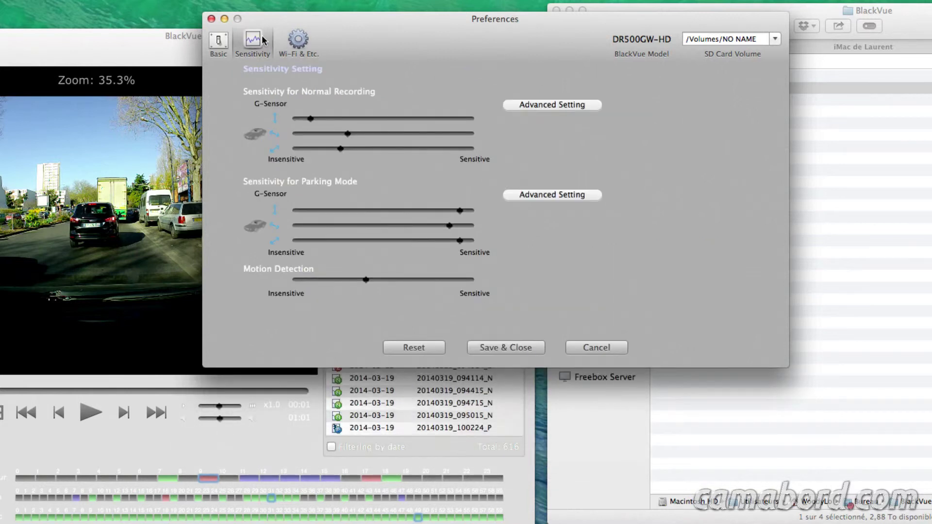
pyautogui.click(225, 41)
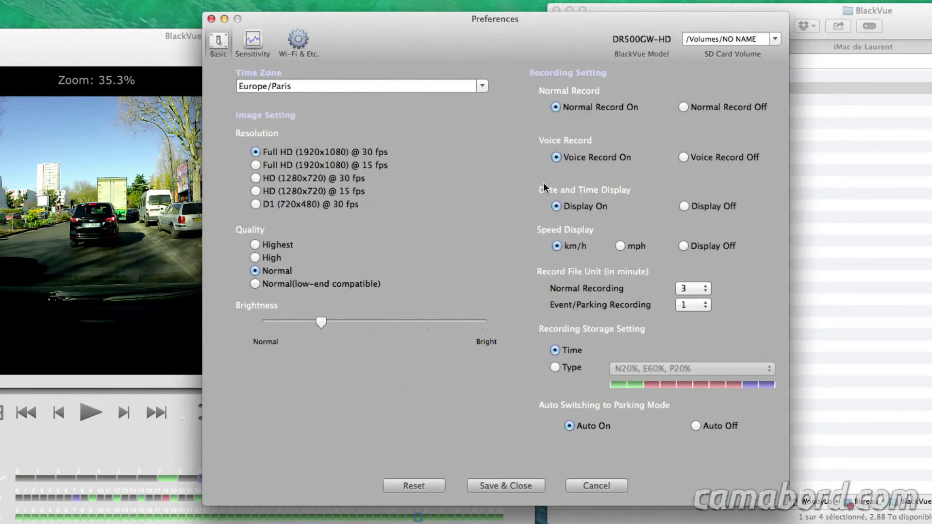
pyautogui.click(602, 488)
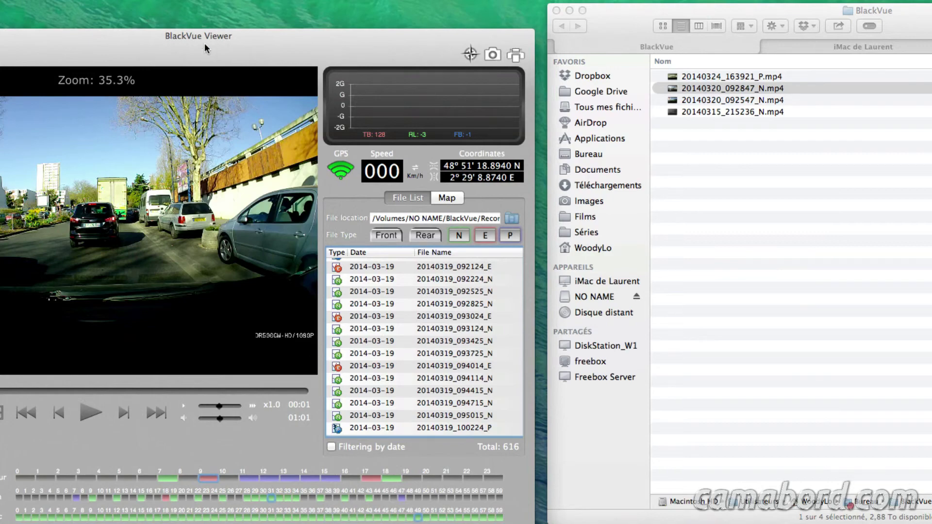
# - Browse the recordings from 2014-03-19 to 2014-03-21 in the file list, returning to those dated 2014-03-20
pyautogui.moveTo(205, 44); pyautogui.dragTo(209, 35)
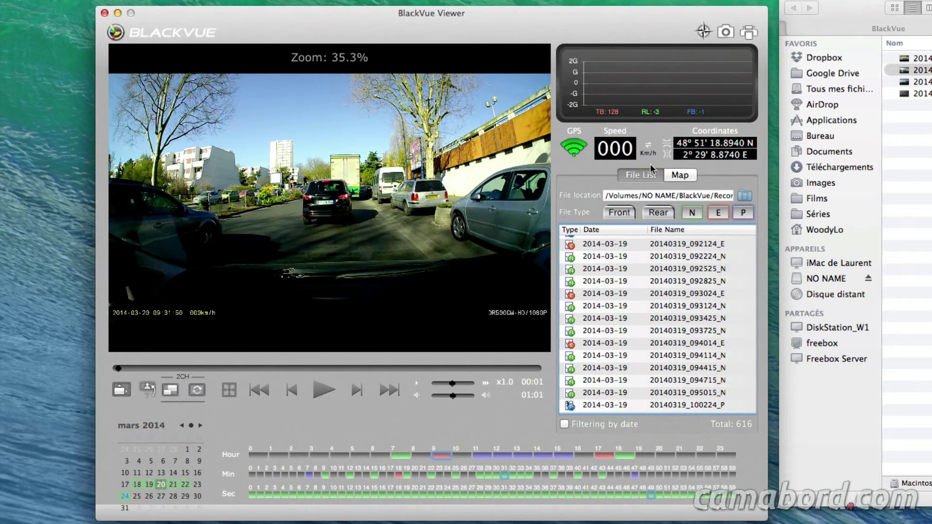
pyautogui.scroll(-3, 658, 272)
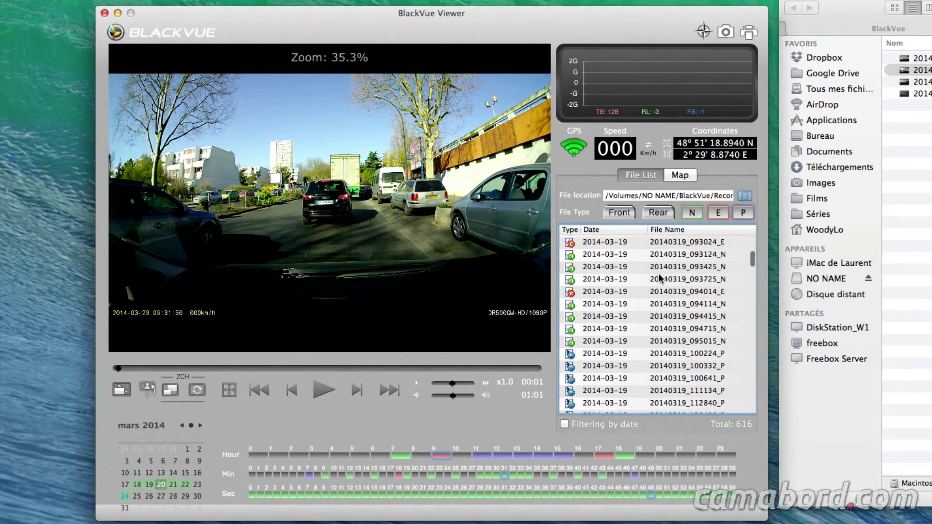
pyautogui.scroll(-10, 658, 273)
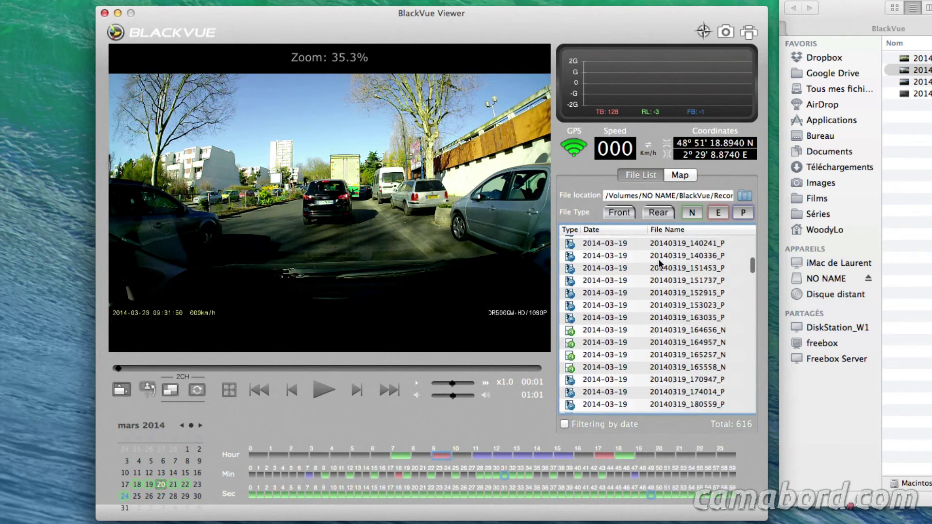
pyautogui.scroll(-10, 659, 264)
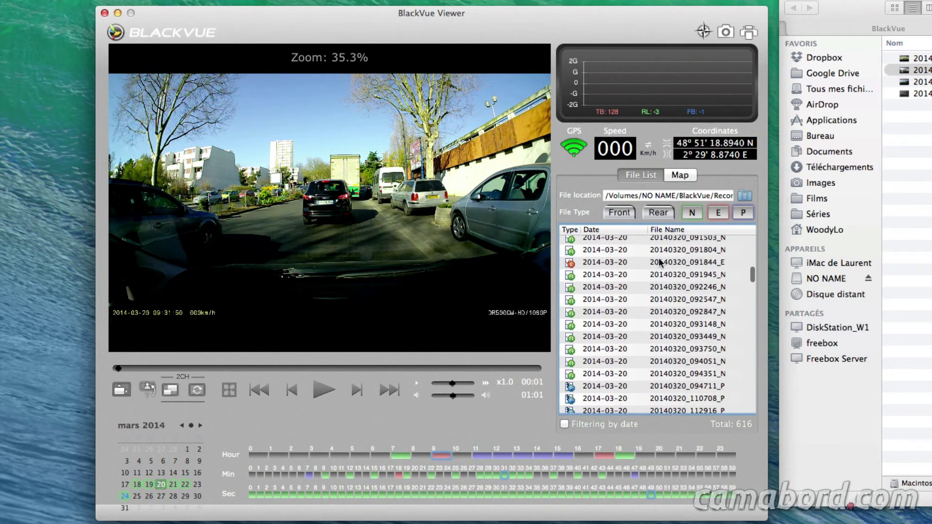
pyautogui.scroll(-10, 659, 262)
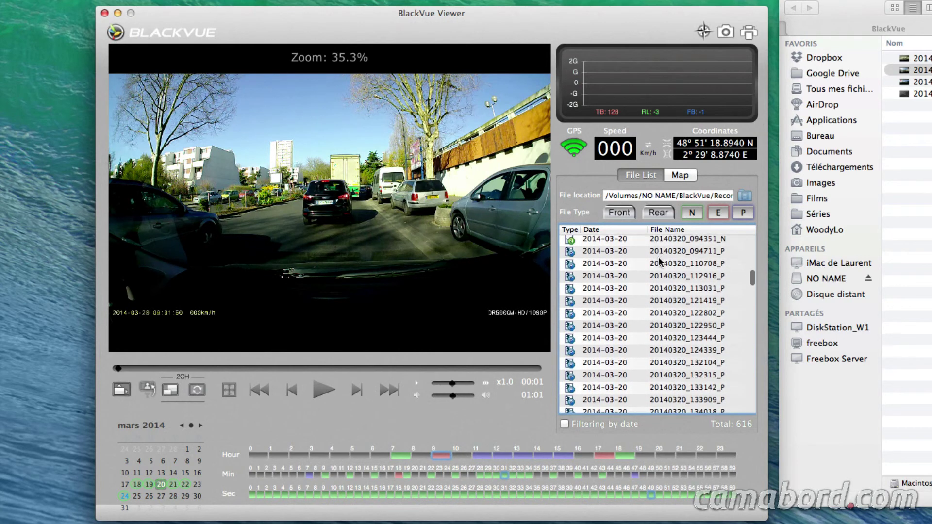
pyautogui.scroll(-12, 658, 263)
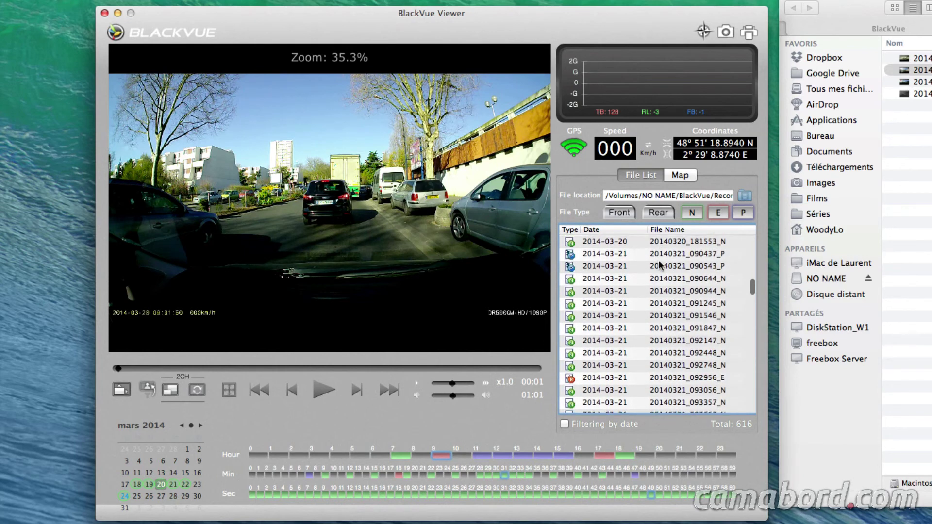
pyautogui.scroll(10, 660, 264)
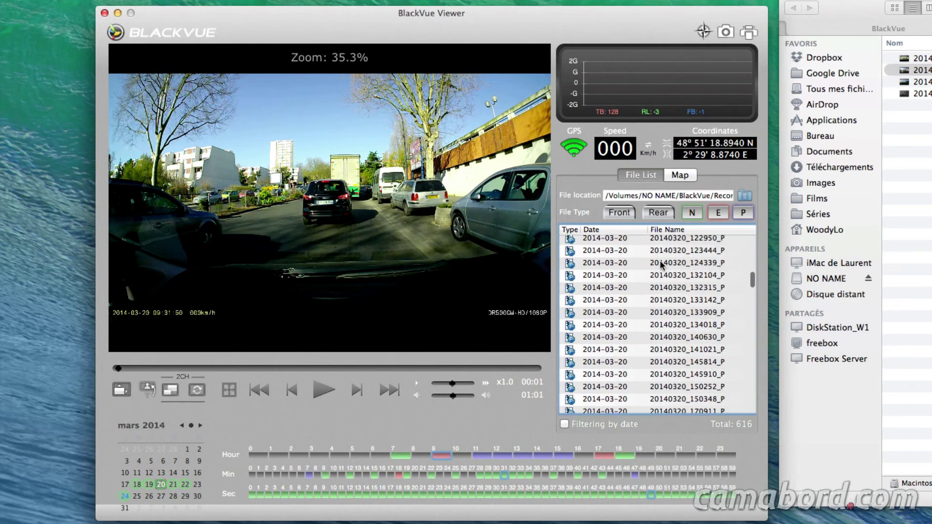
pyautogui.scroll(15, 660, 260)
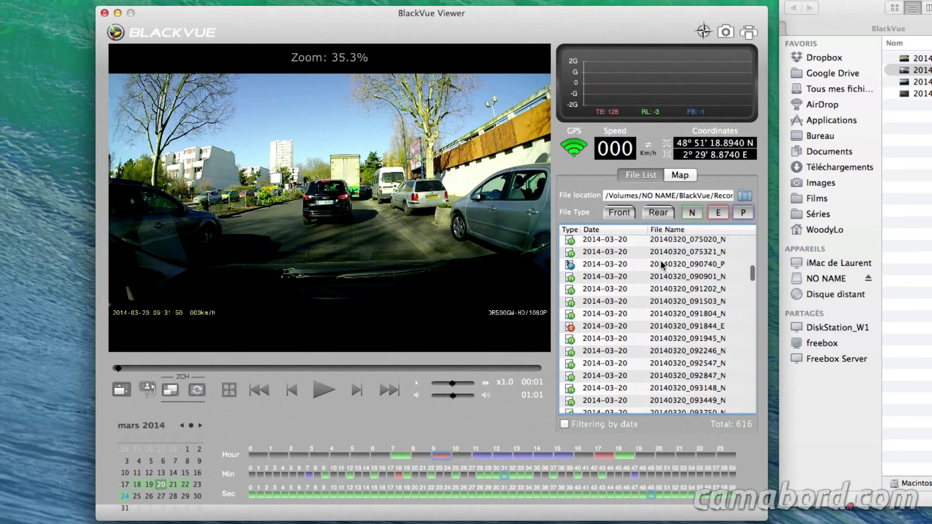